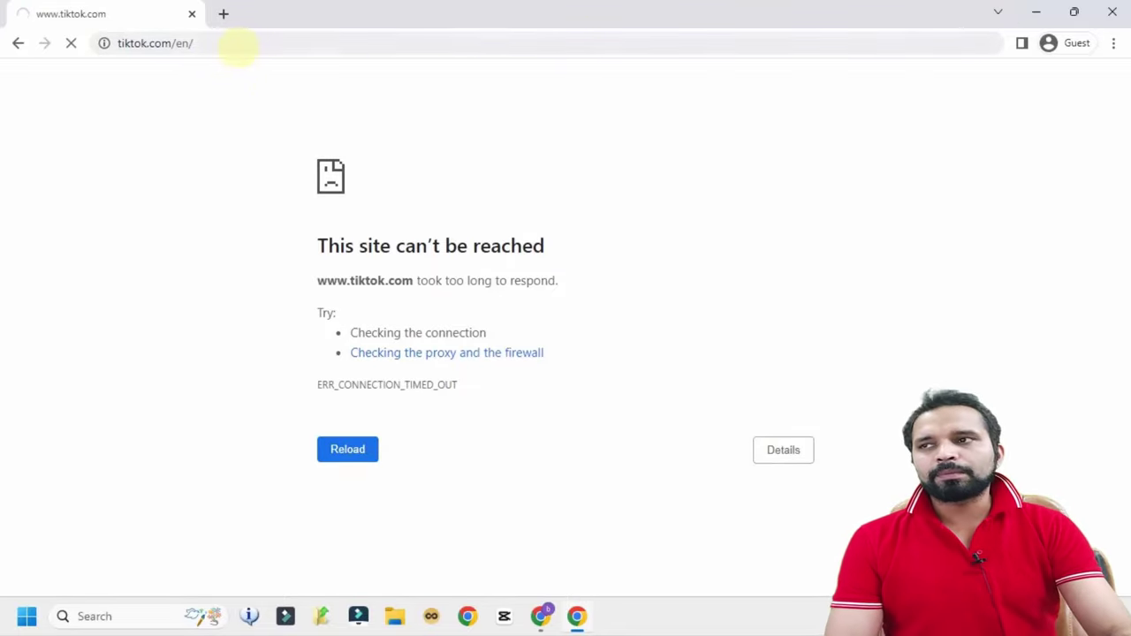
Go to google.com and search for "open vpn download"
left_click(238, 45)
type("google.com")
key("Return")
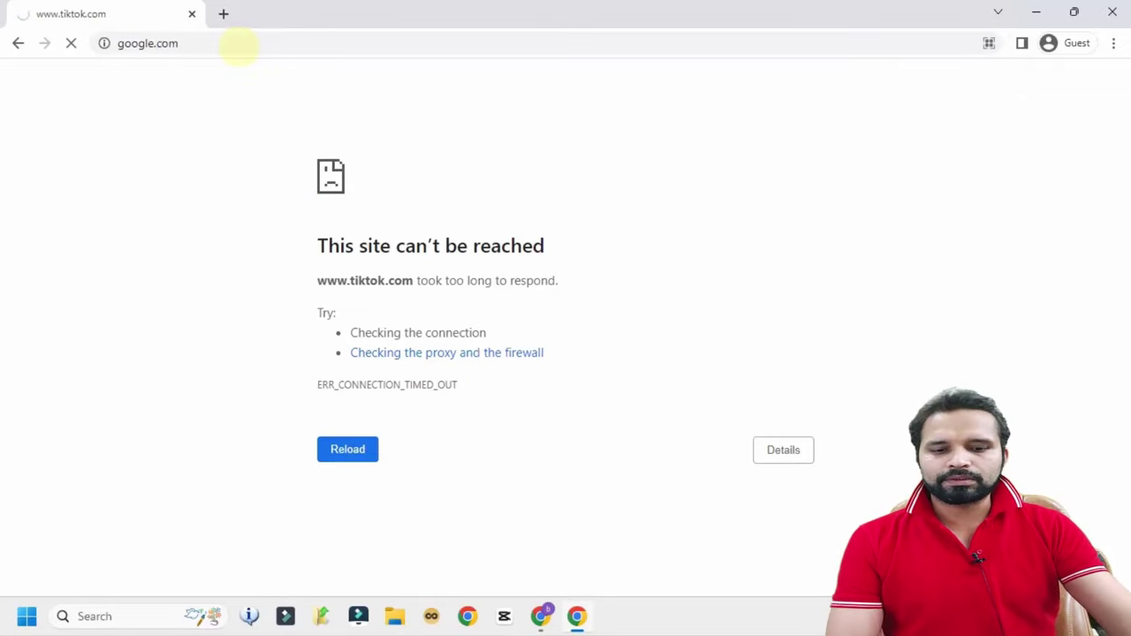
type("o")
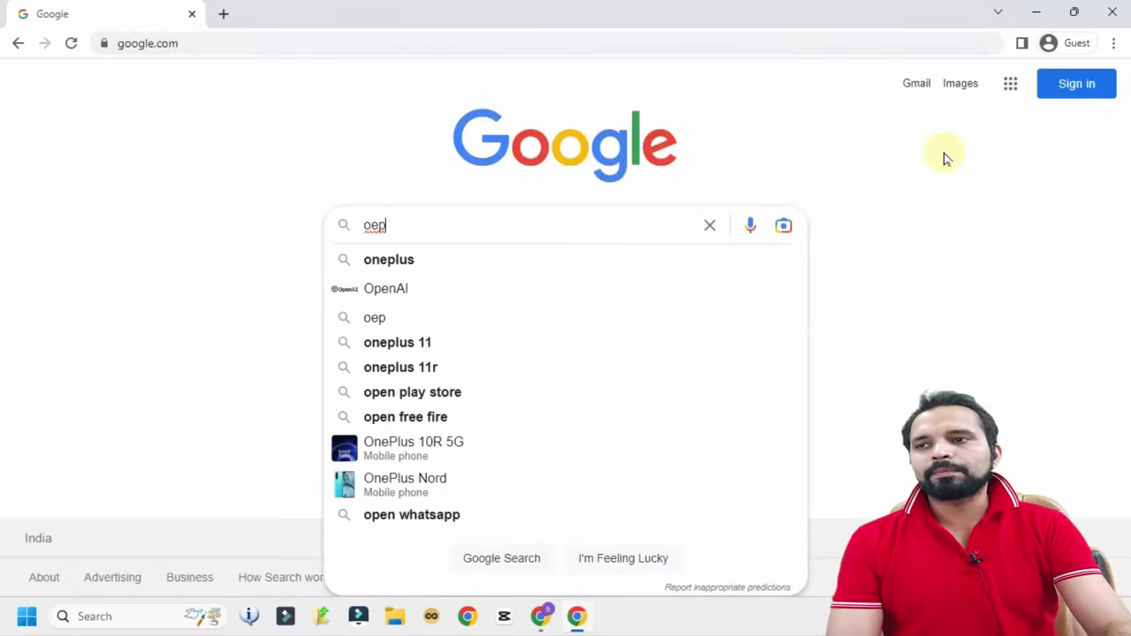
type("pen ")
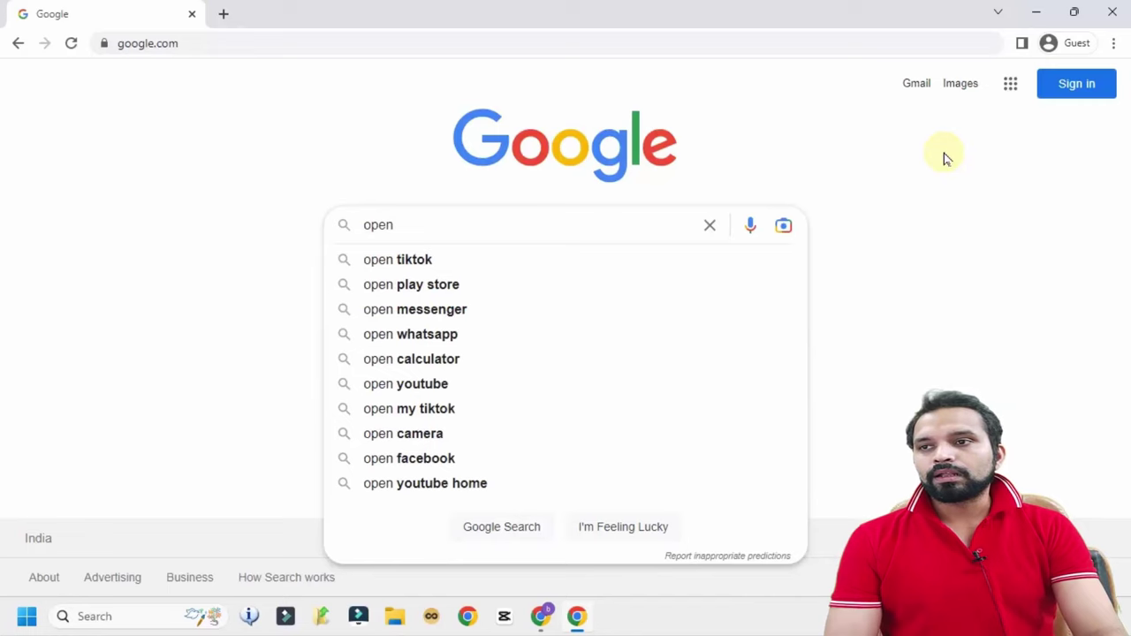
type("vpn download")
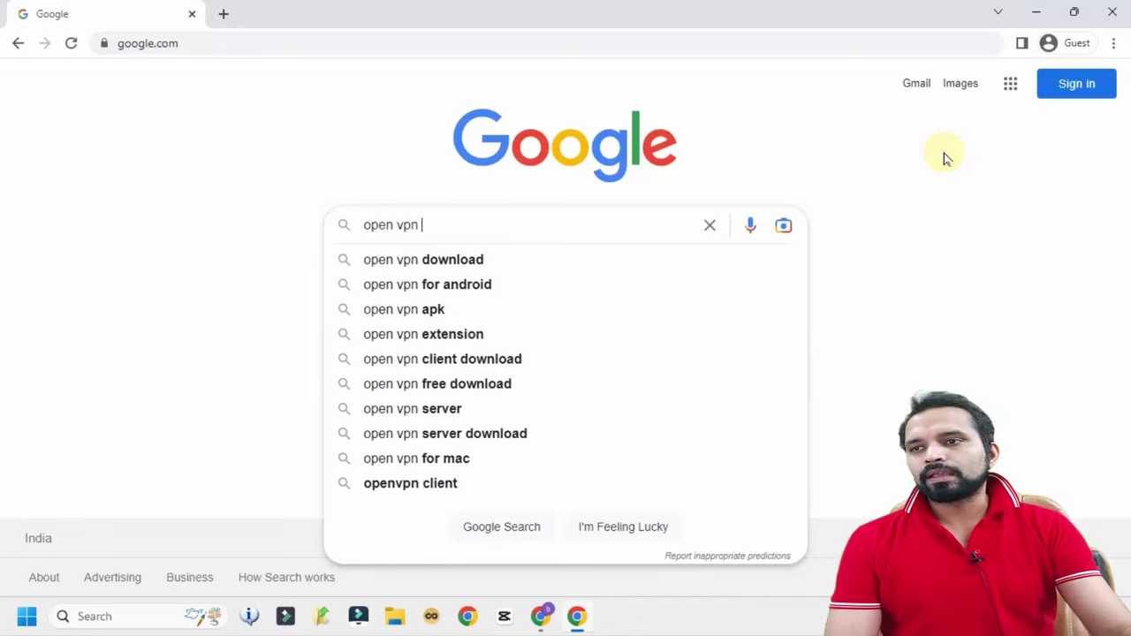
key("Return")
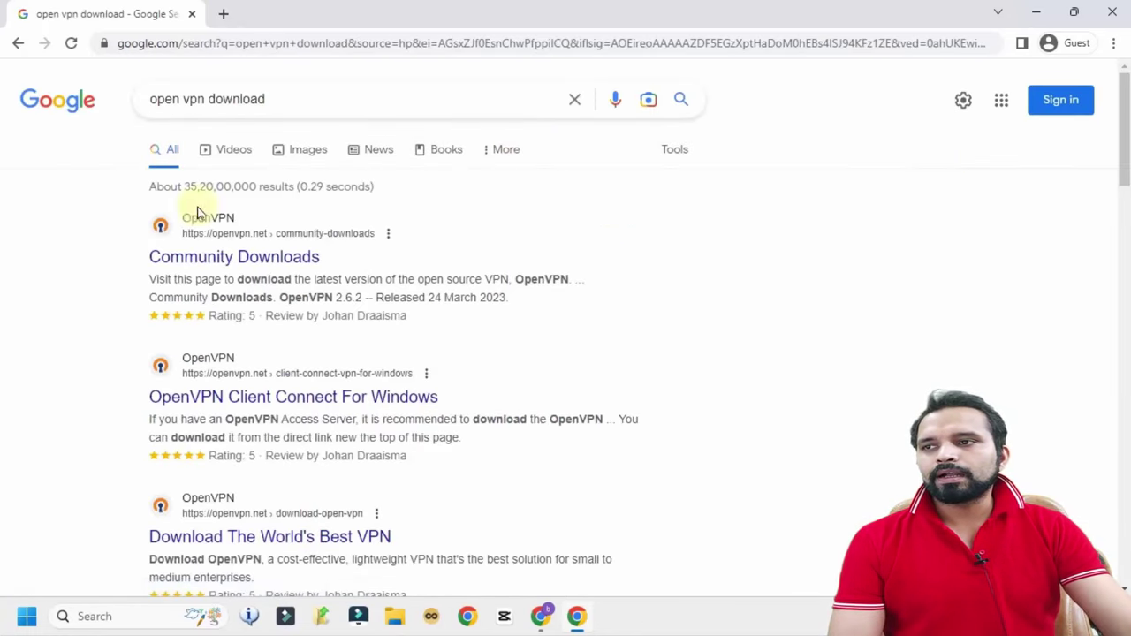
Open the OpenVPN Community Downloads search result, look over the page, and return to the search results
left_click(278, 275)
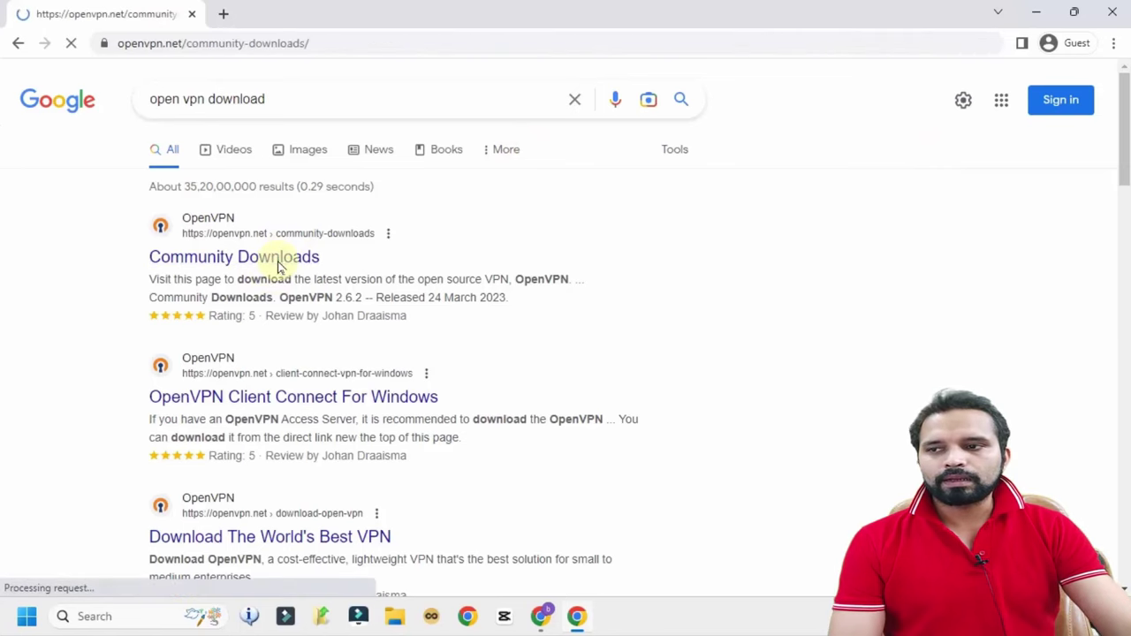
scroll(308, 366, "down", 2)
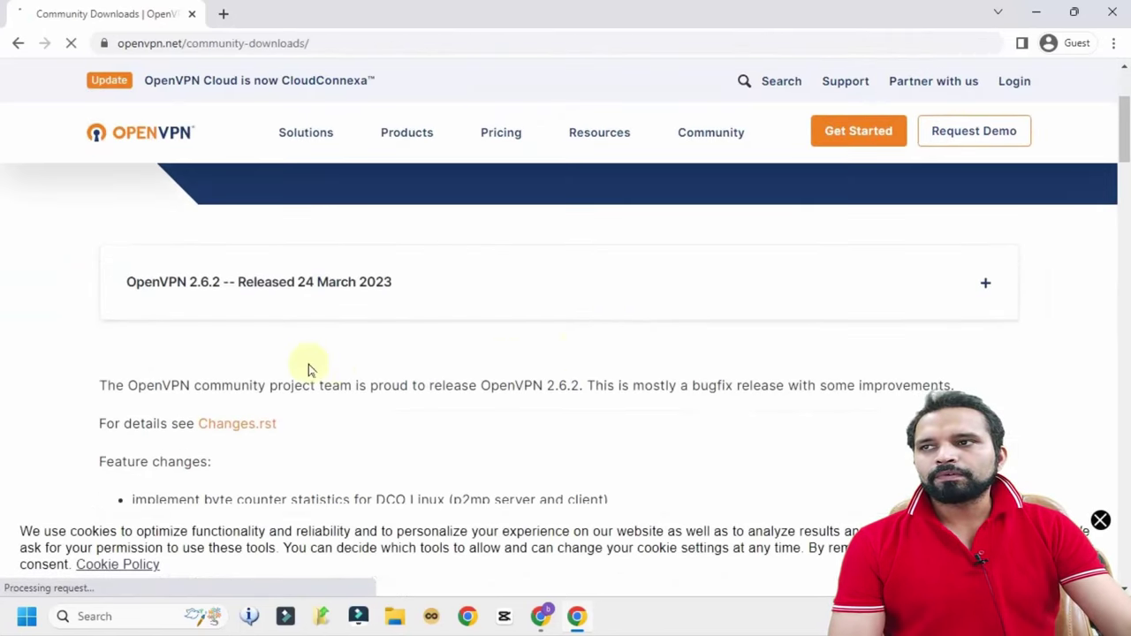
scroll(177, 203, "up", 2)
left_click(18, 42)
Shorten the Google query to "open vpn" and open the OpenVPN home page from the results
left_click_drag(265, 99, 214, 99)
key("BackSpace")
key("BackSpace")
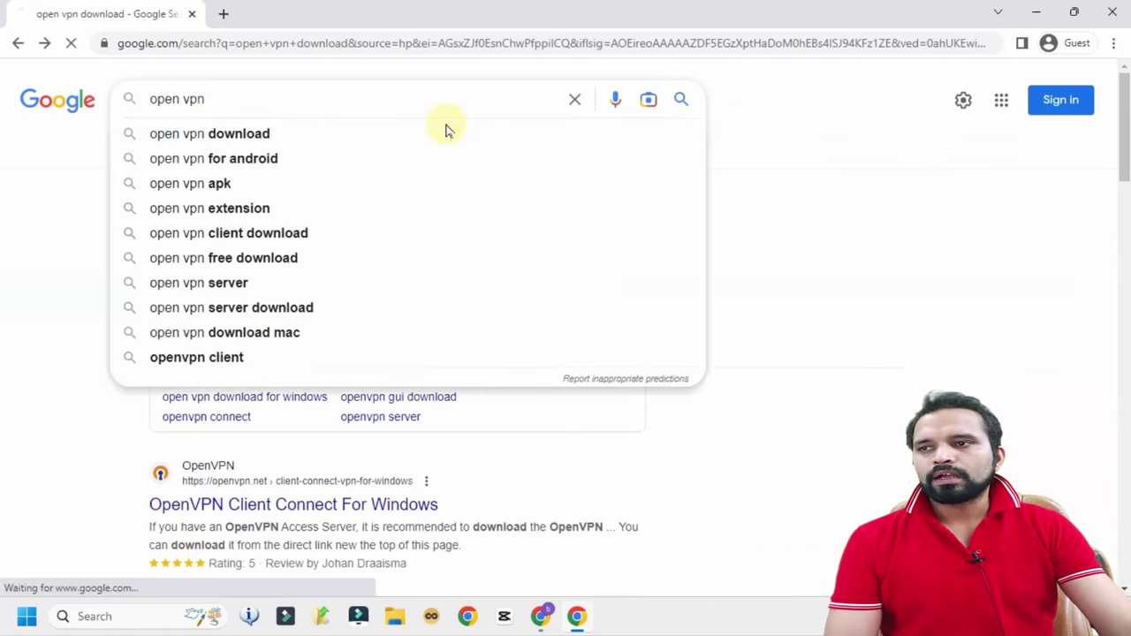
key("Return")
left_click(320, 258)
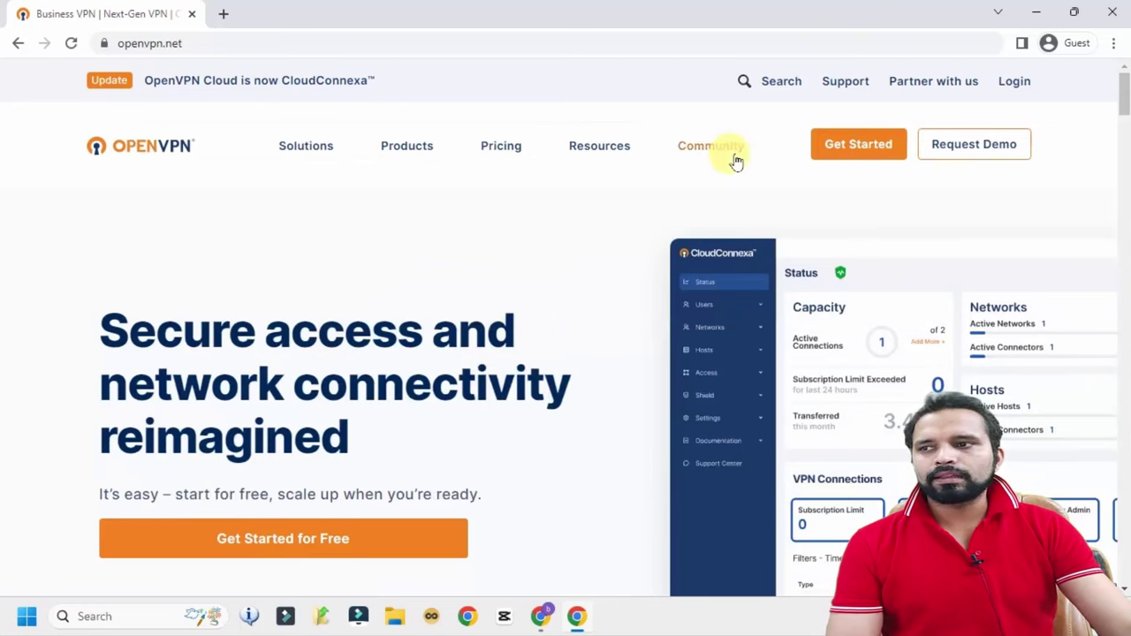
Open the Community Edition downloads page on openvpn.net and locate the Windows 64-bit MSI installer of OpenVPN 2.6.2
mouse_move(736, 161)
left_click(155, 300)
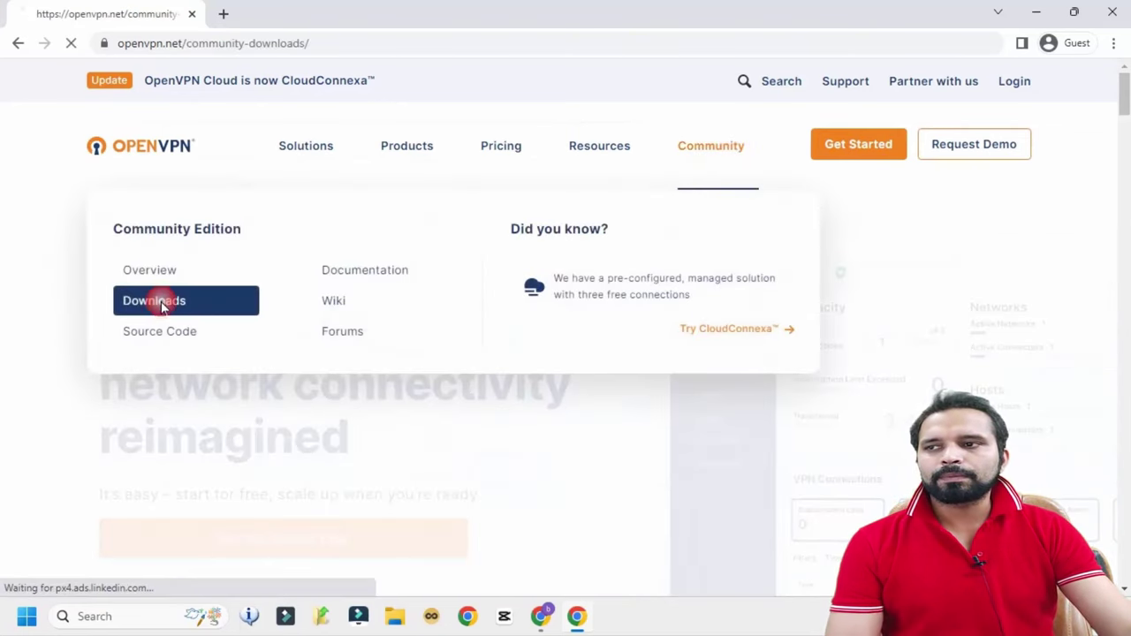
scroll(647, 287, "down", 2)
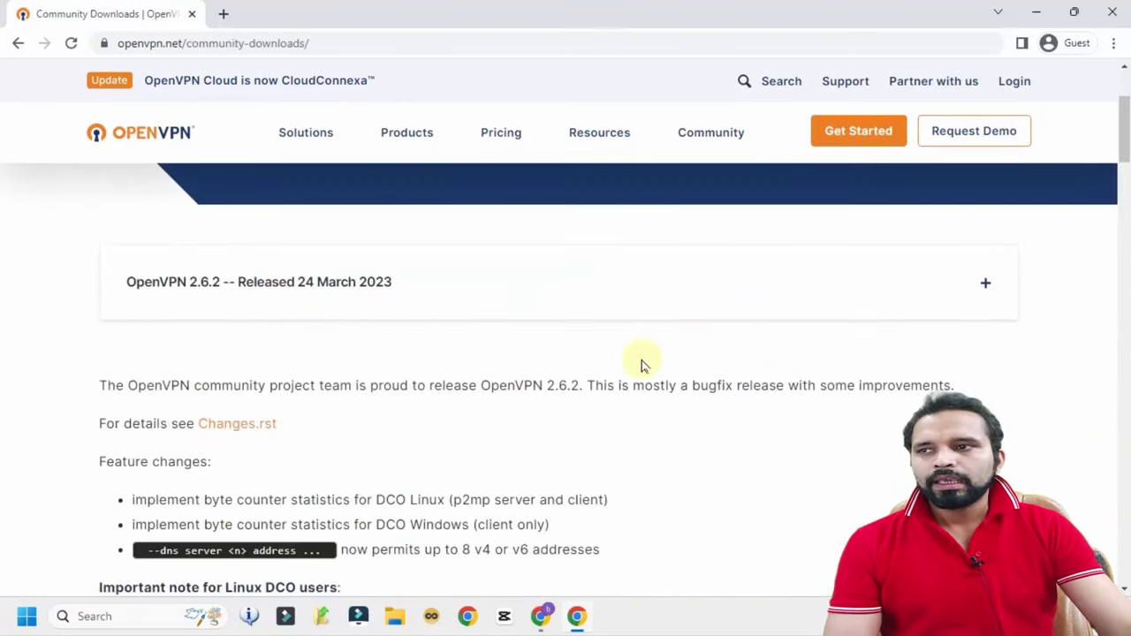
scroll(642, 364, "down", 9)
scroll(644, 369, "up", 2)
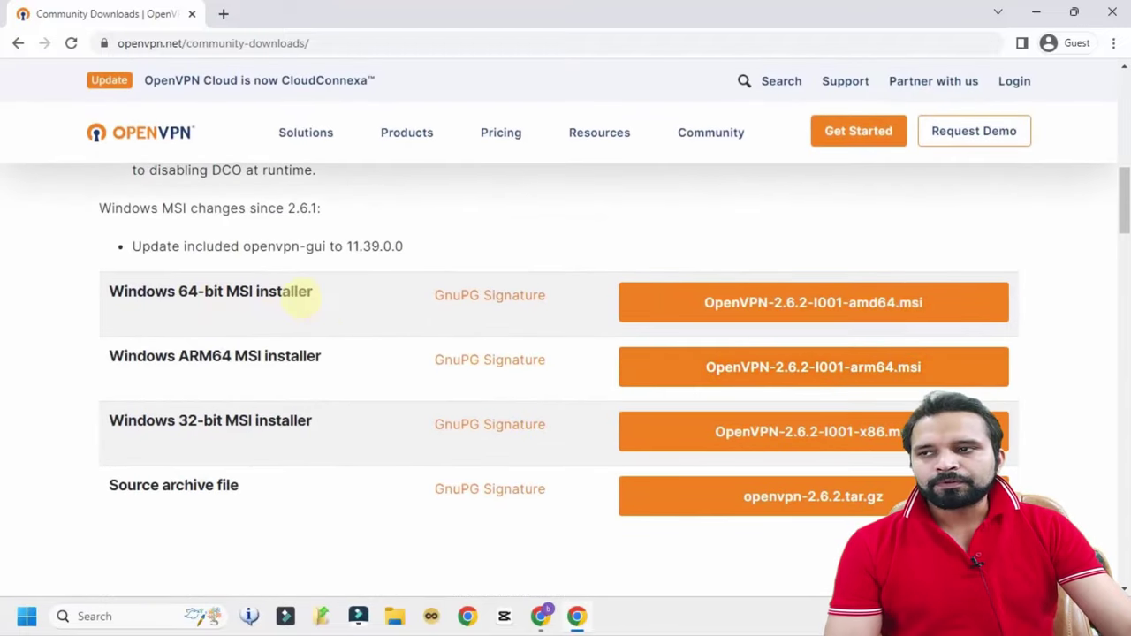
left_click_drag(156, 292, 300, 292)
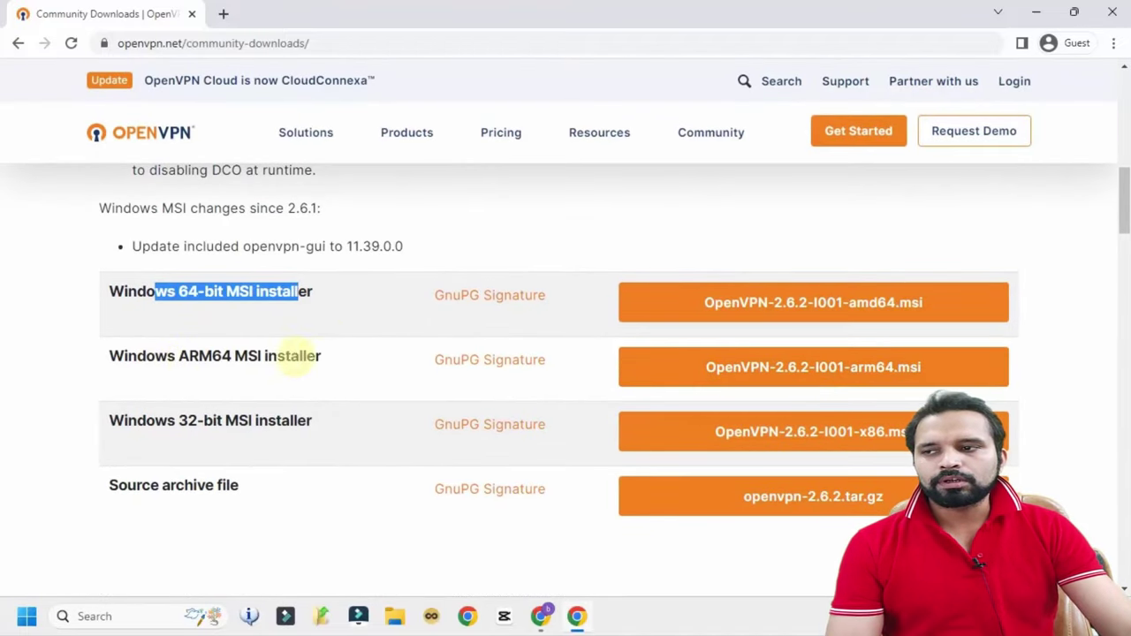
Look through the older OpenVPN releases and go back to the OpenVPN 2.6.2 installer list
scroll(294, 422, "down", 4)
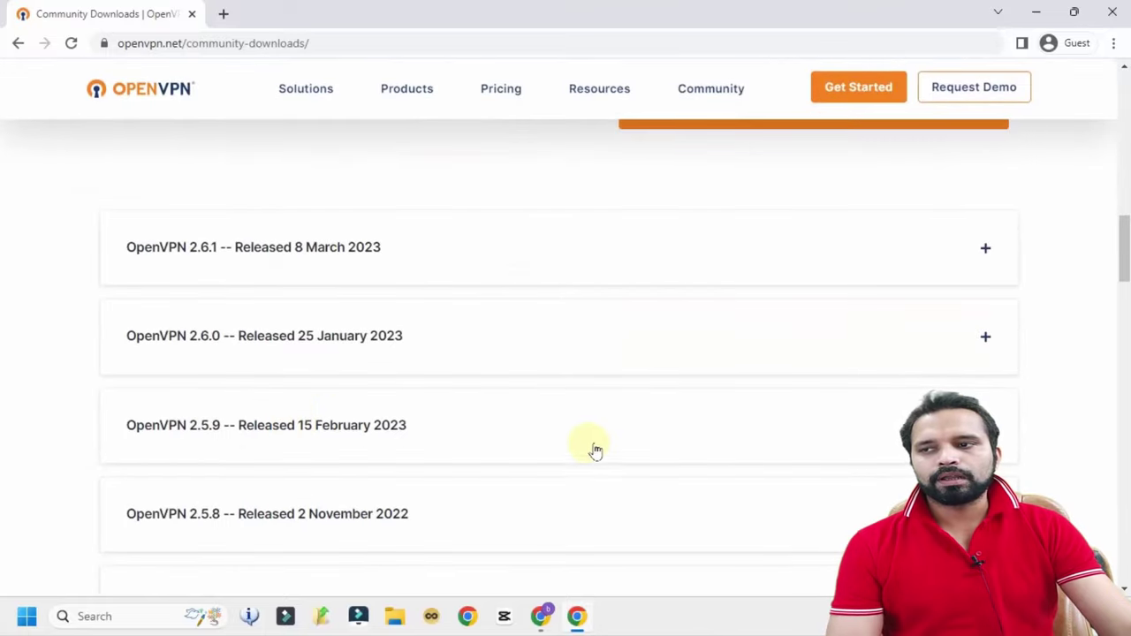
scroll(595, 450, "down", 15)
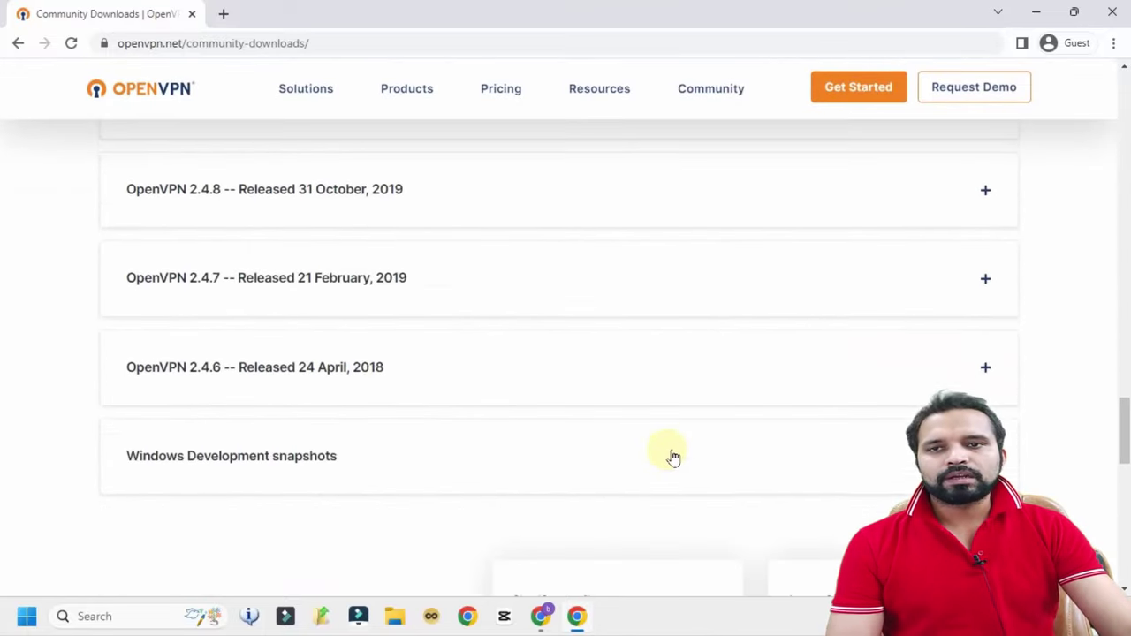
scroll(668, 452, "down", 4)
scroll(666, 449, "up", 20)
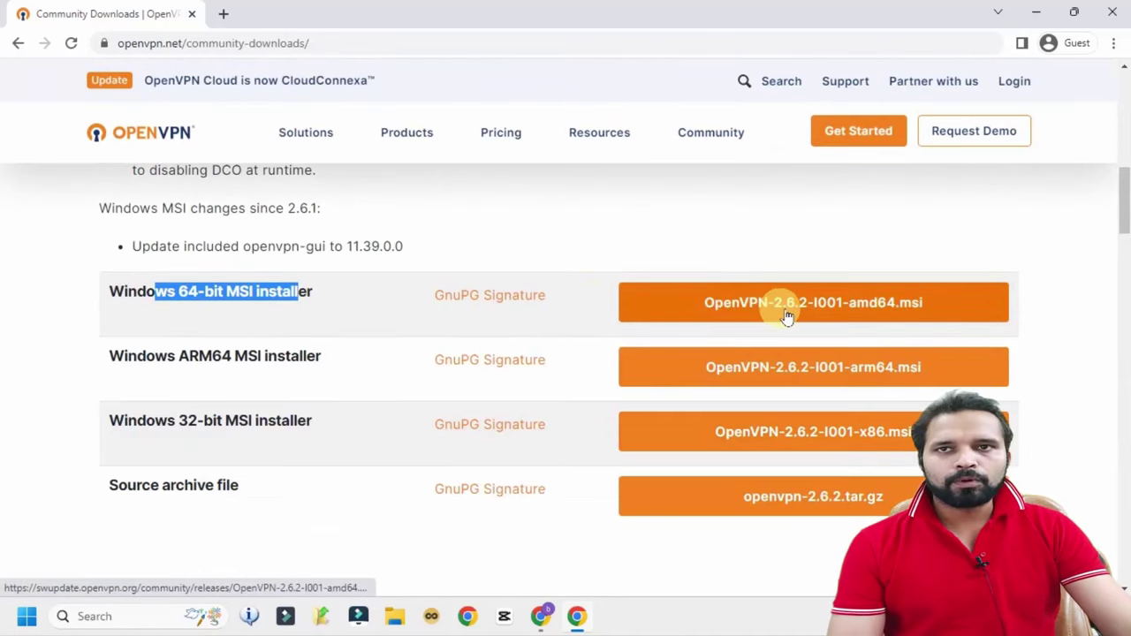
Switch to the desktop, install OpenVPN from OpenVPN-2.6.2-I001-amd64.msi with the Install Now setup type, and close the installer
left_click(1035, 12)
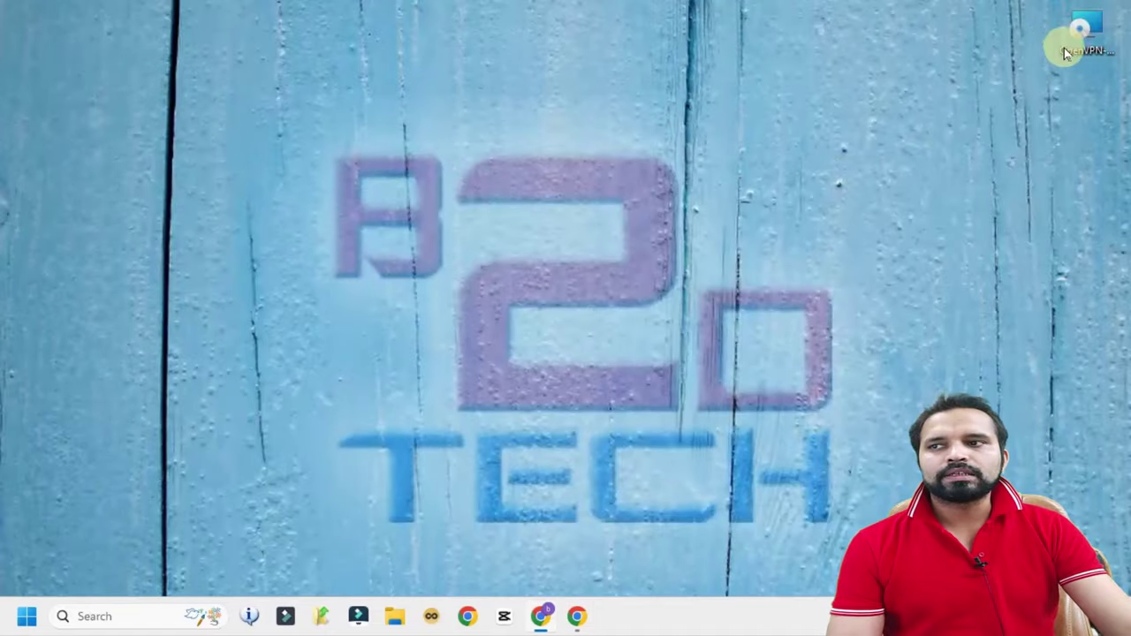
left_click_drag(1063, 48, 255, 145)
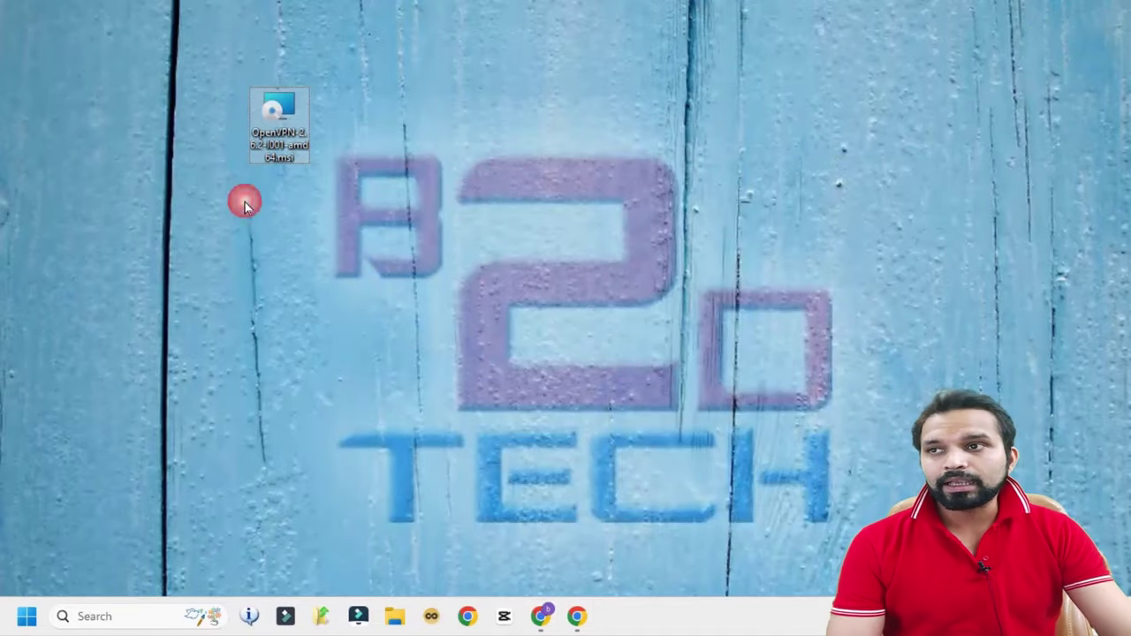
double_click(278, 111)
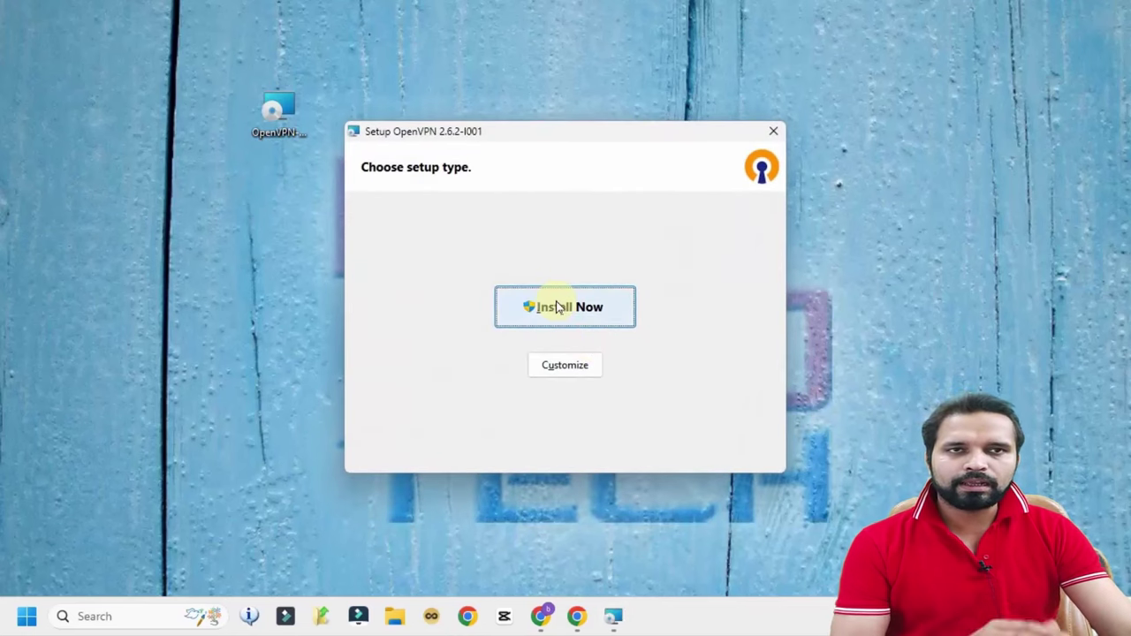
left_click(557, 306)
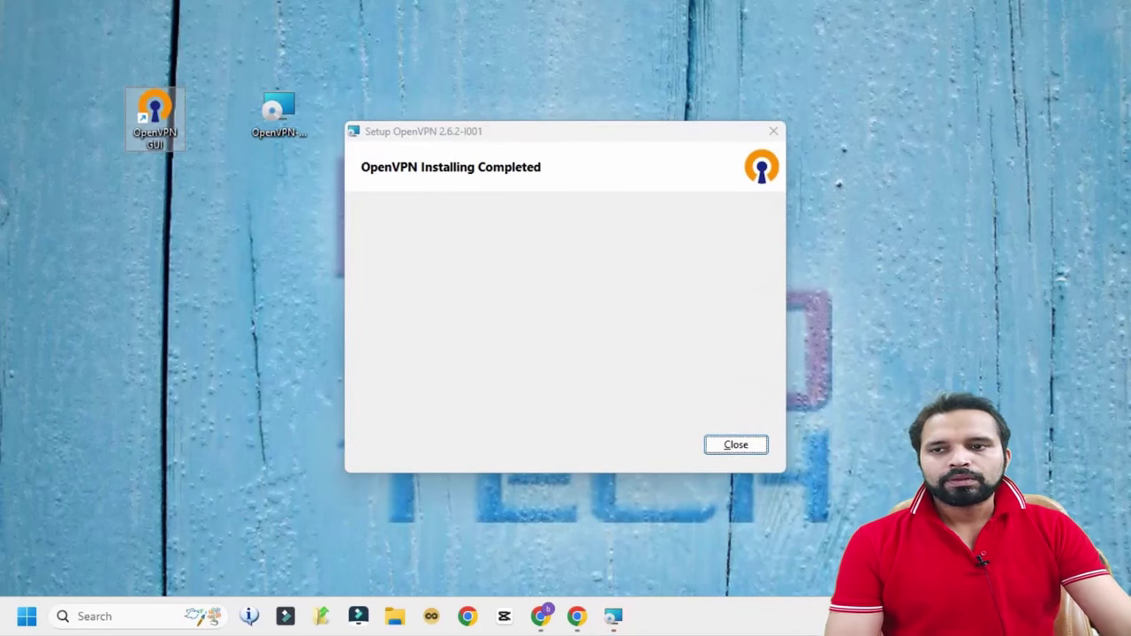
key("Return")
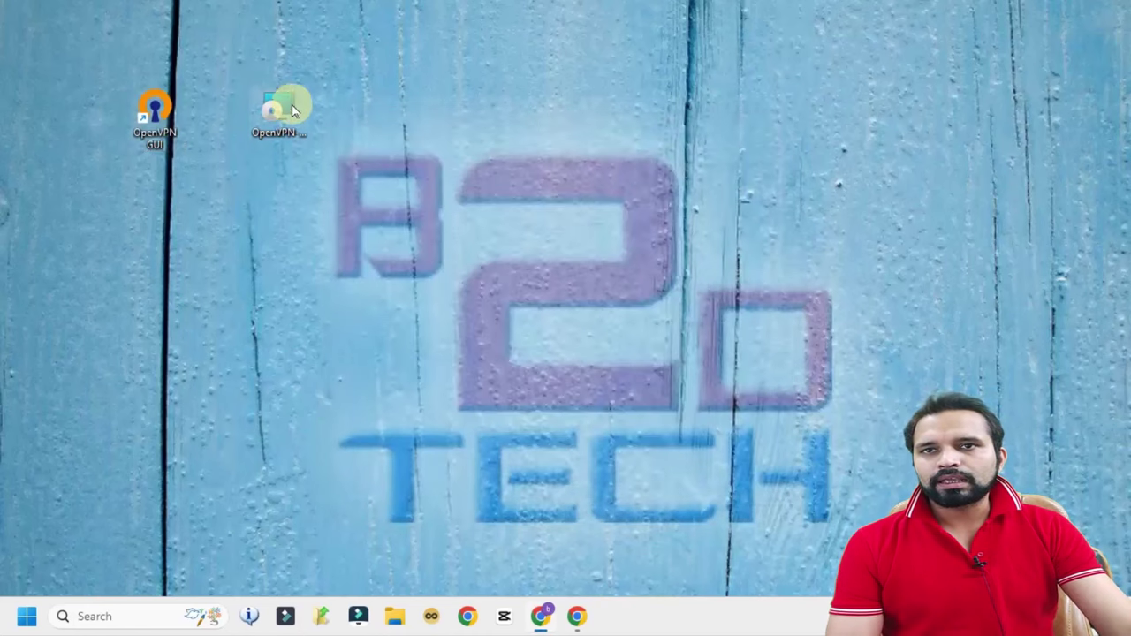
Rearrange the OpenVPN installer and the OpenVPN GUI shortcut on the desktop, and check the hidden system tray icons
left_click_drag(279, 110, 971, 55)
left_click_drag(159, 113, 609, 119)
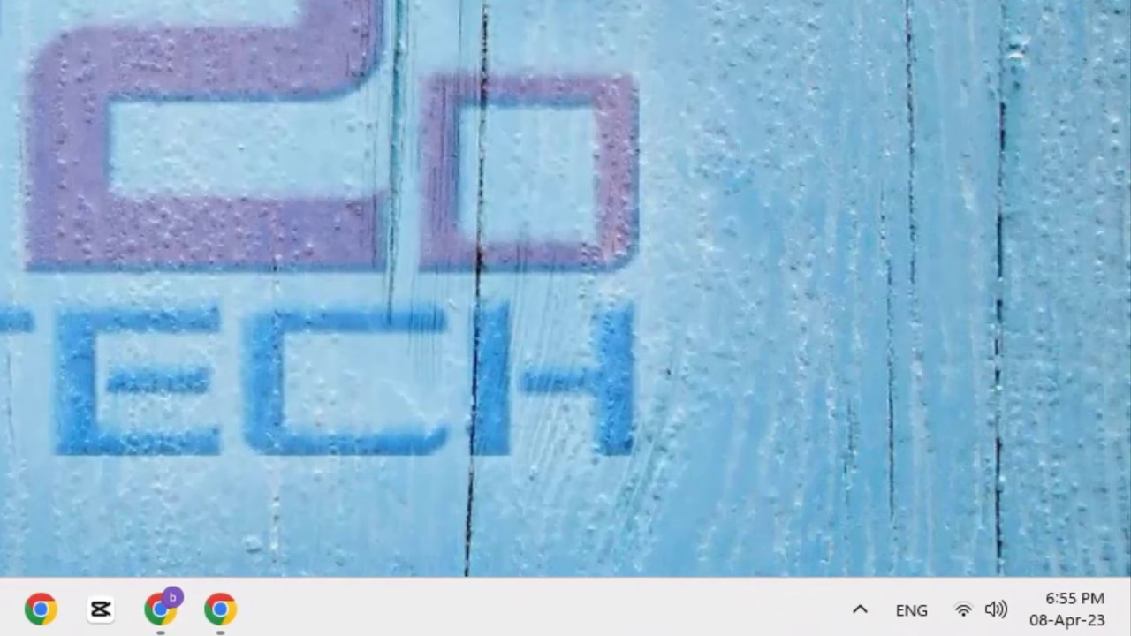
left_click(860, 616)
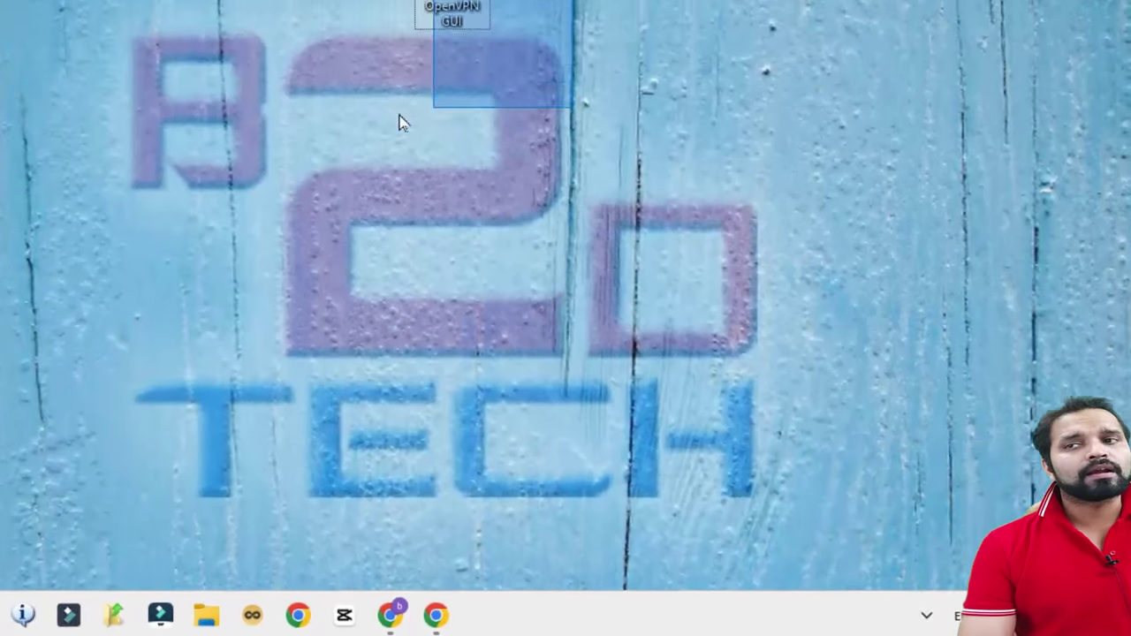
left_click_drag(398, 118, 651, 151)
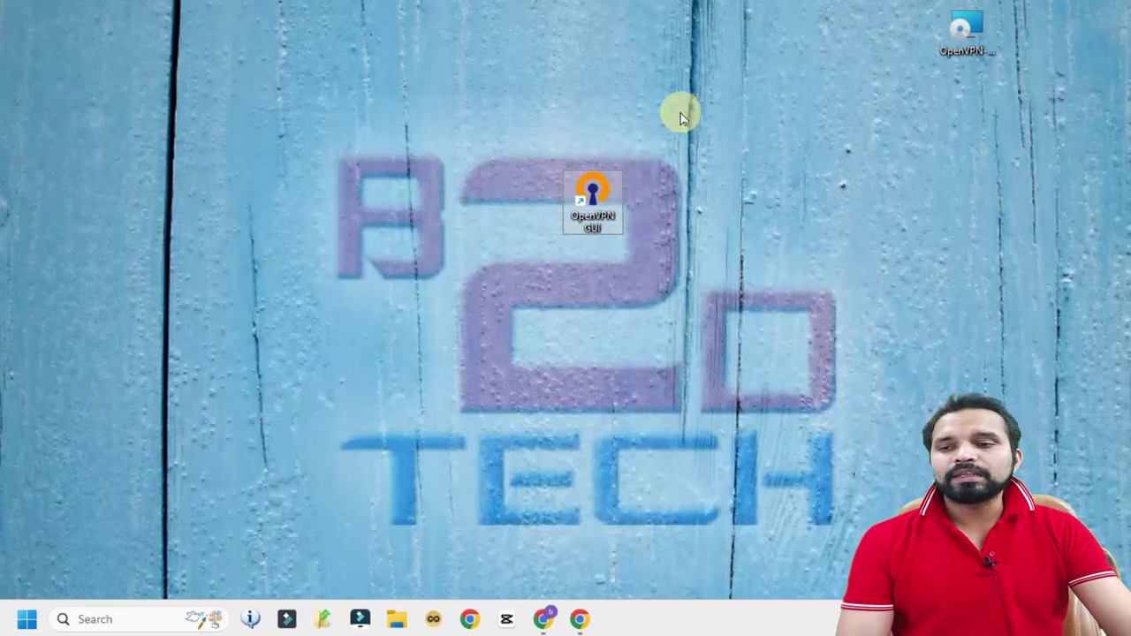
Switch back to Chrome and search Google for "vpn gate" in a new tab
left_click(590, 625)
left_click(225, 14)
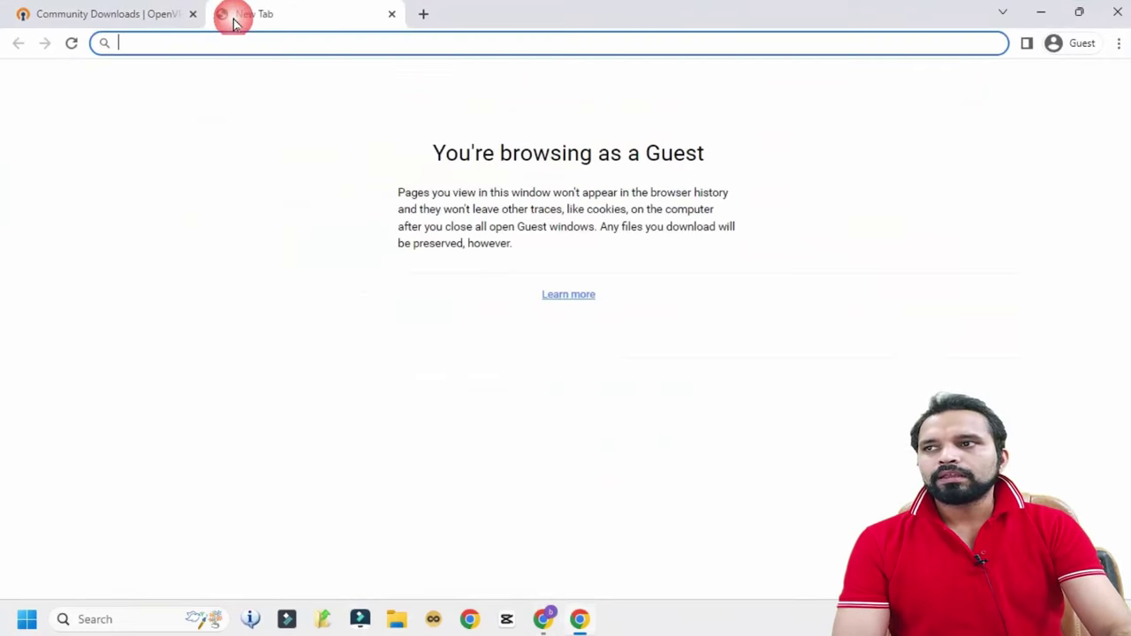
type("google")
key("Return")
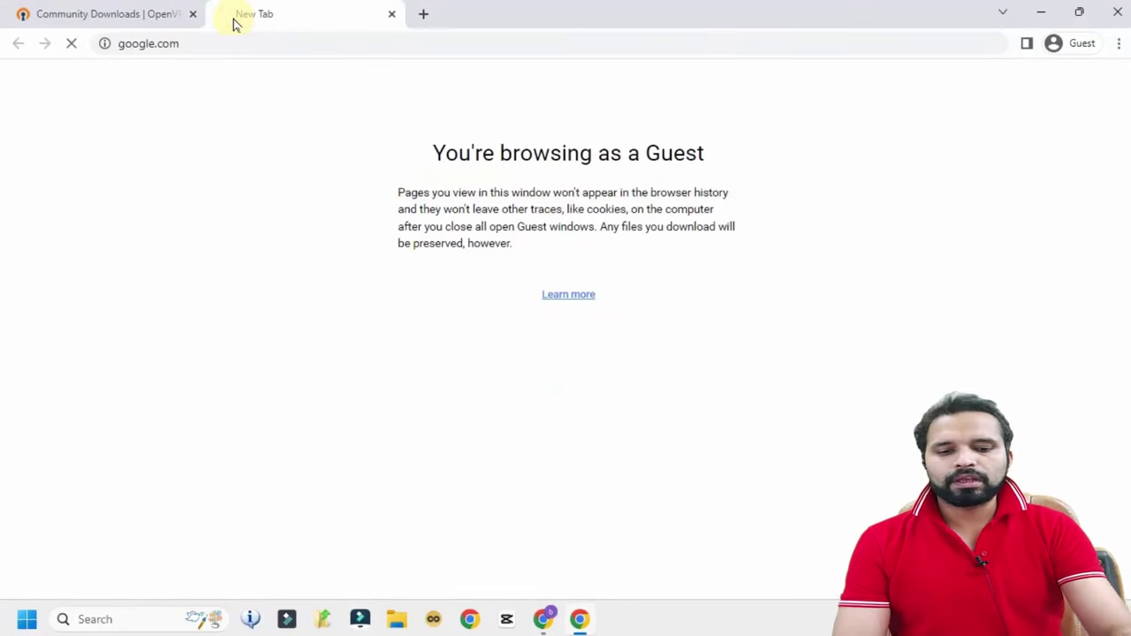
type("vpn ga")
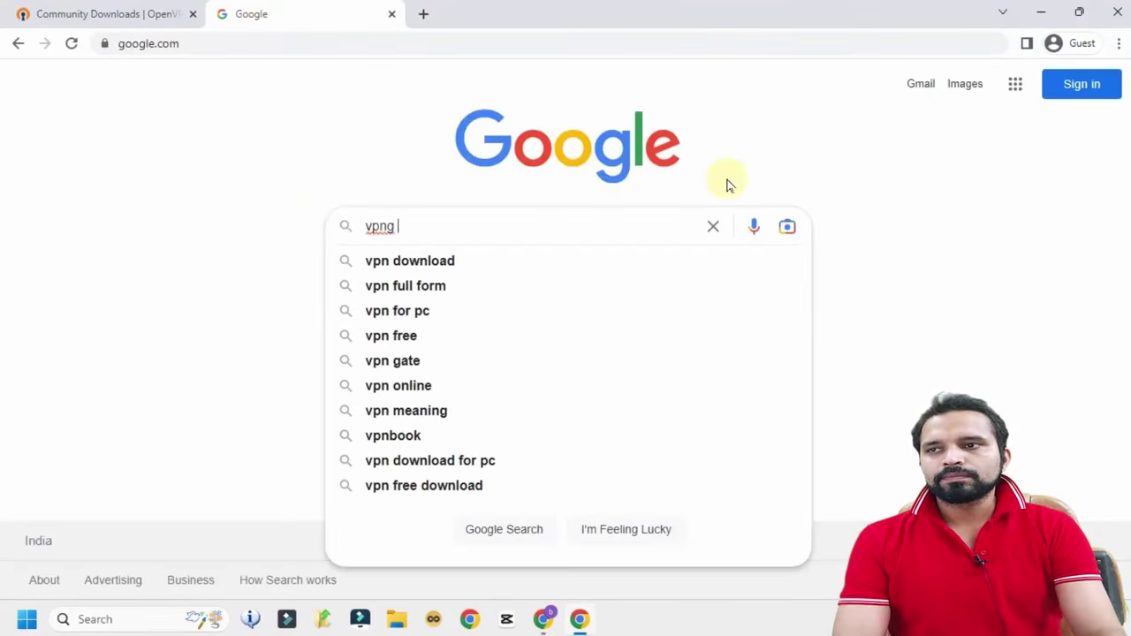
type("te")
key("Return")
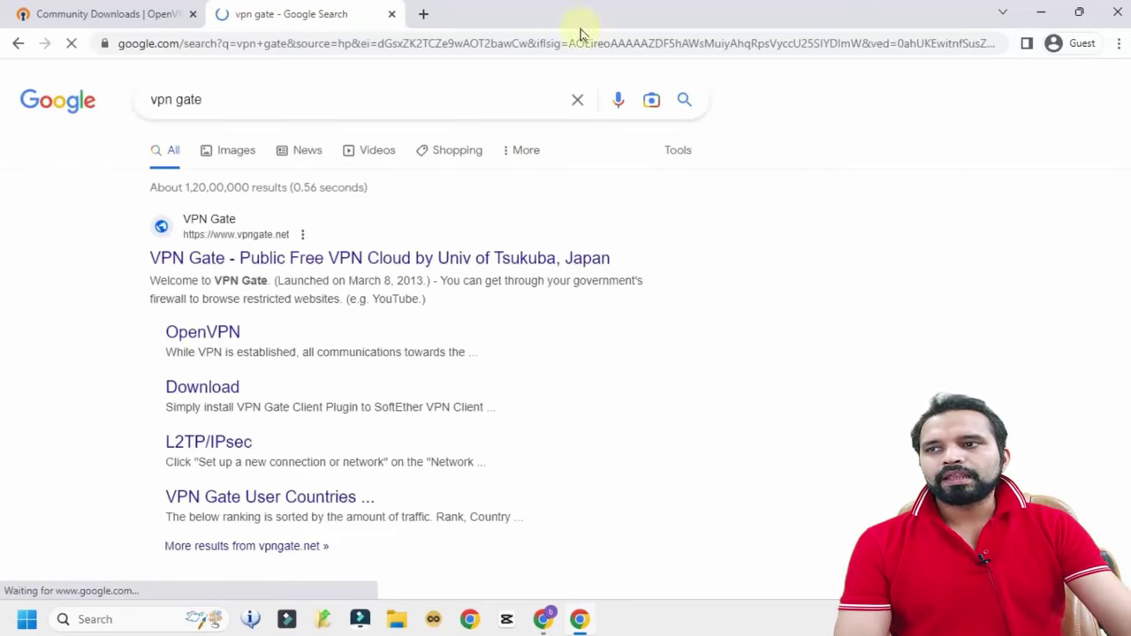
Open the VPN Gate website from the search results and examine its list of public VPN relay servers by country
left_click(299, 255)
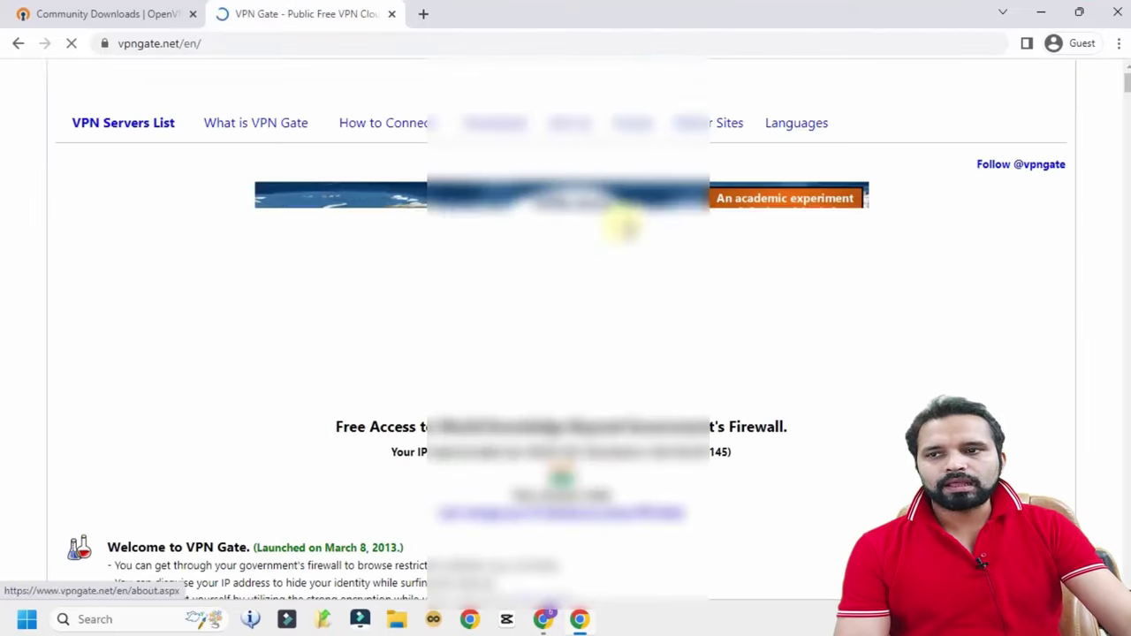
scroll(1051, 252, "down", 5)
scroll(1048, 260, "down", 5)
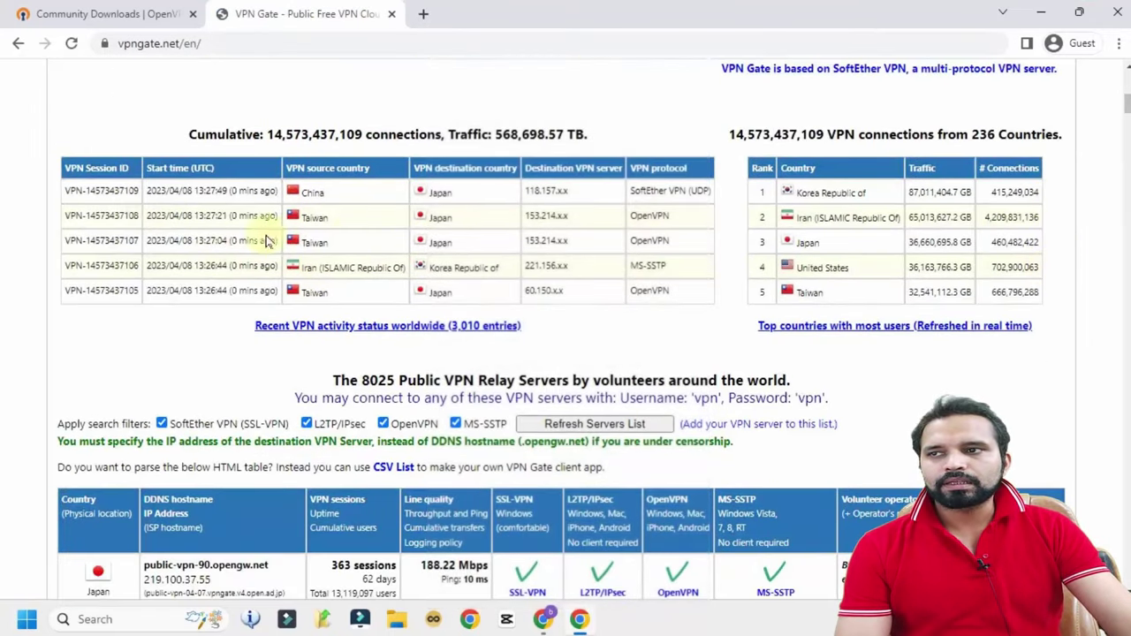
scroll(137, 172, "down", 15)
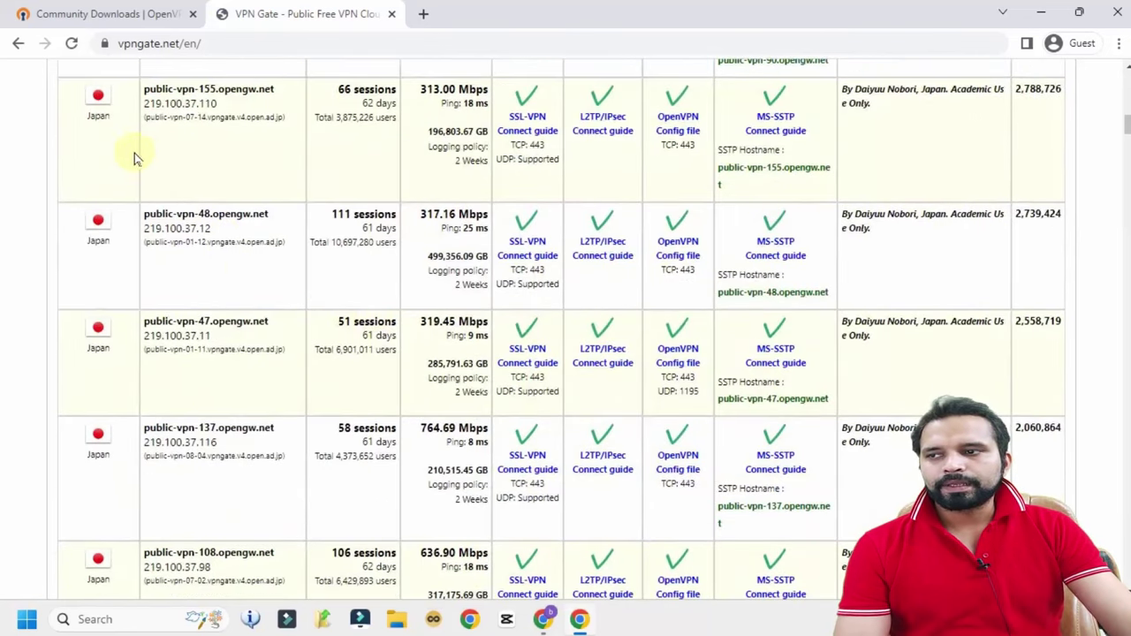
scroll(265, 334, "down", 8)
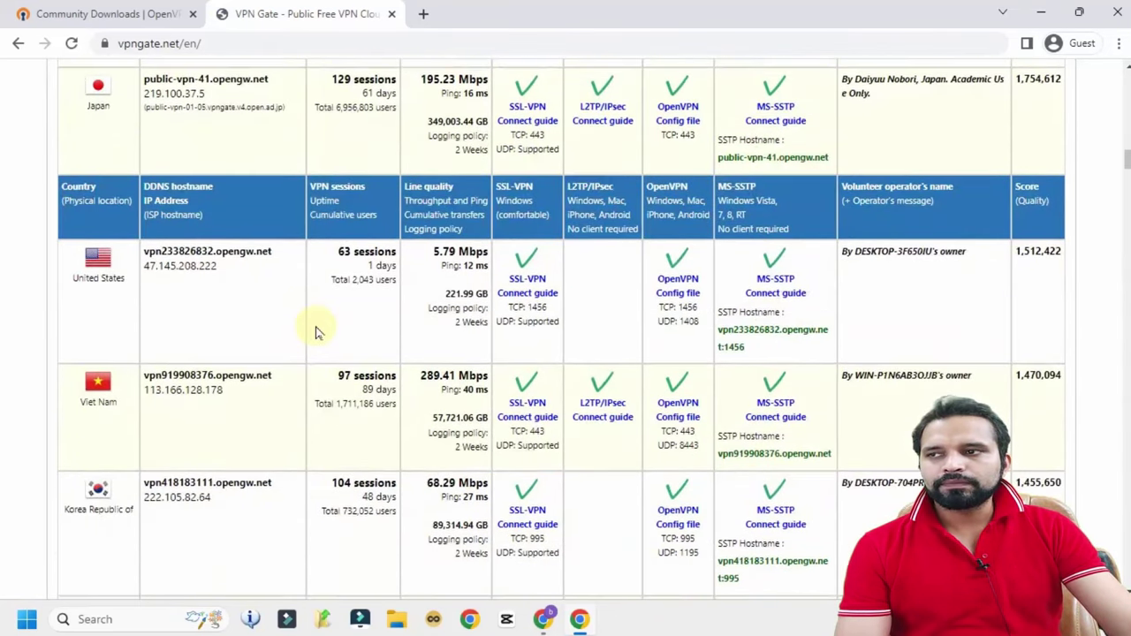
scroll(129, 231, "down", 7)
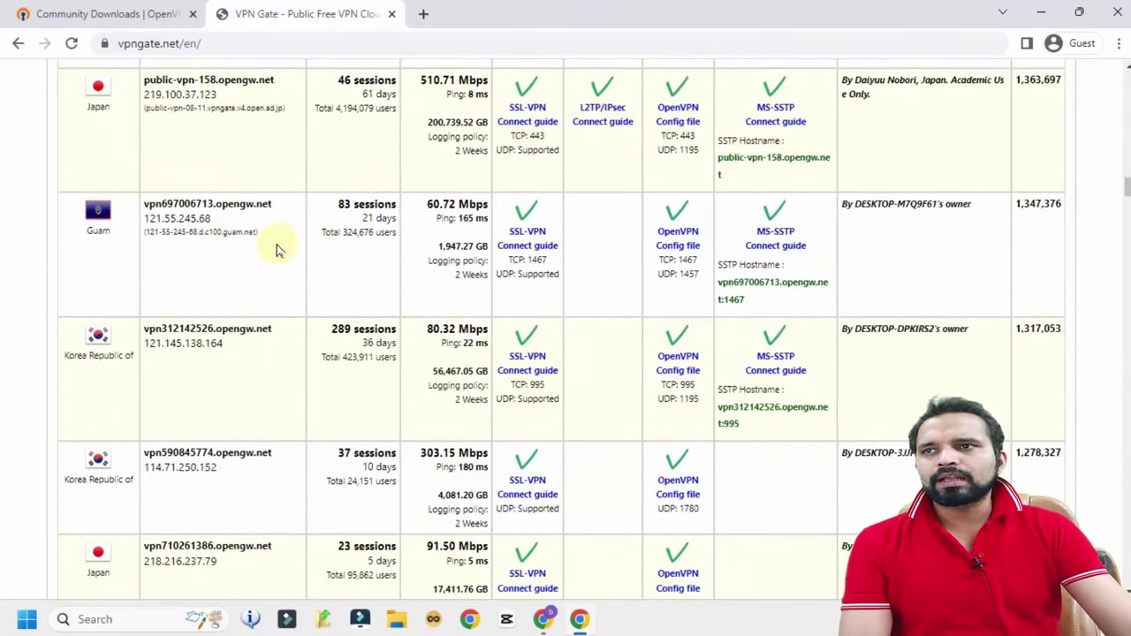
Search Google for "vpn book" in a new tab and open the VPNBook website from the results
left_click(421, 18)
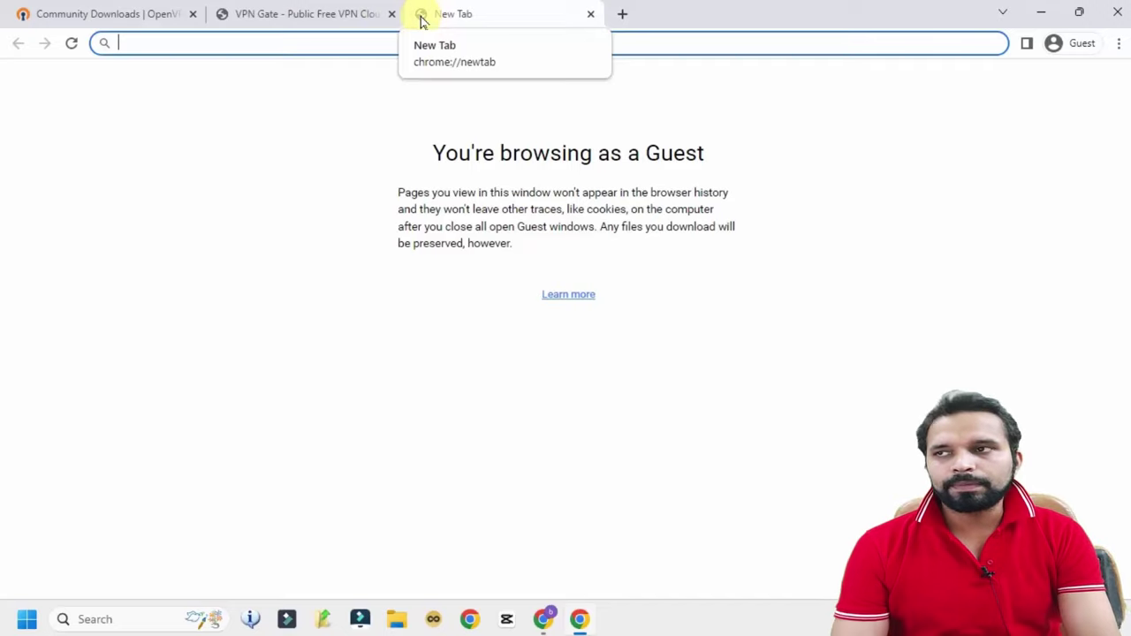
type("vp")
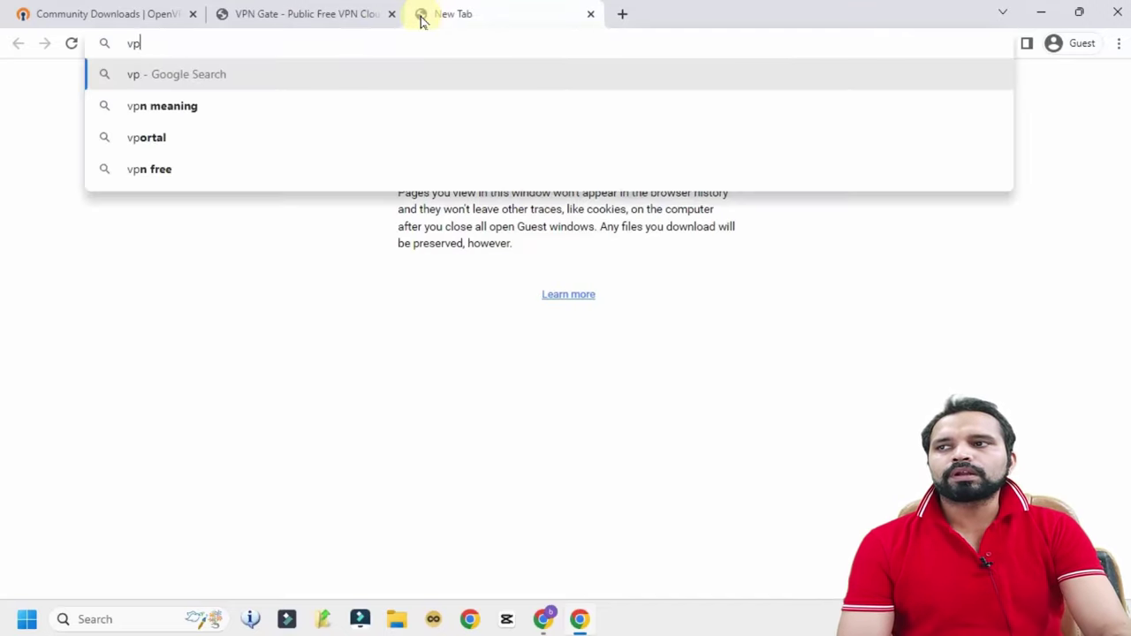
type("n book")
key("Return")
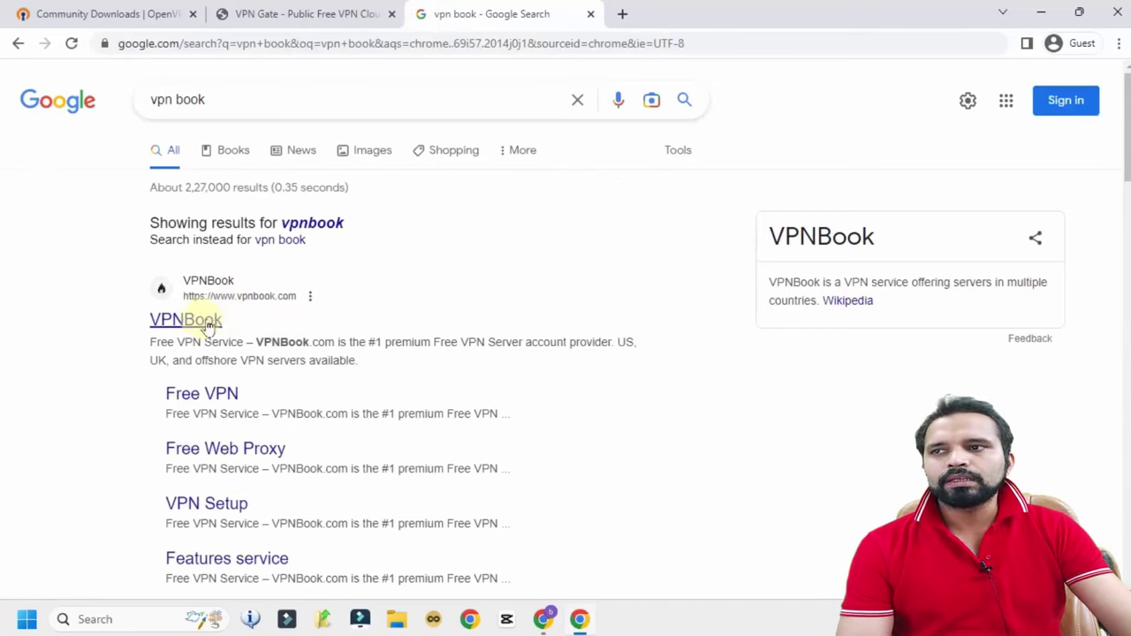
left_click(206, 323)
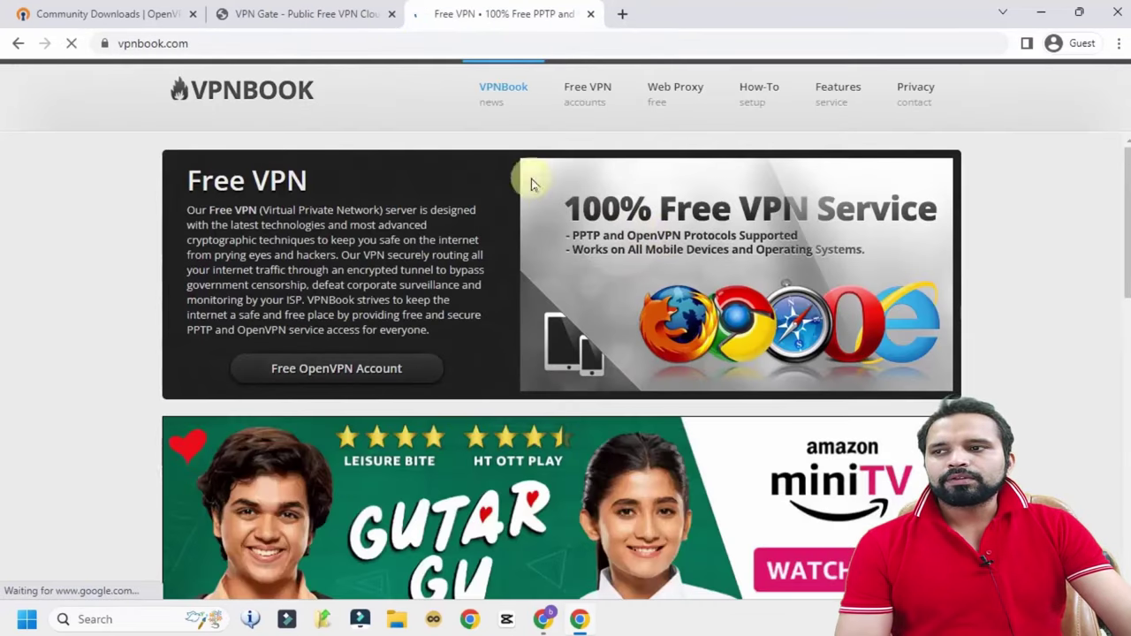
Show VPNBook's free OpenVPN section and examine the server config bundles and the login details listed below them
scroll(260, 262, "down", 5)
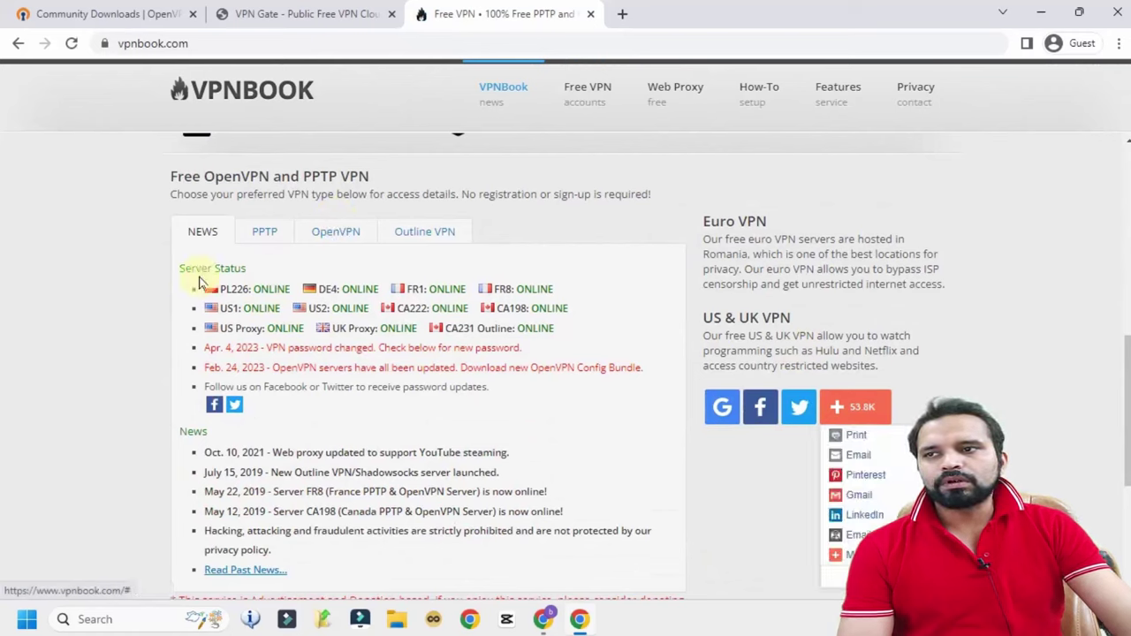
left_click(350, 247)
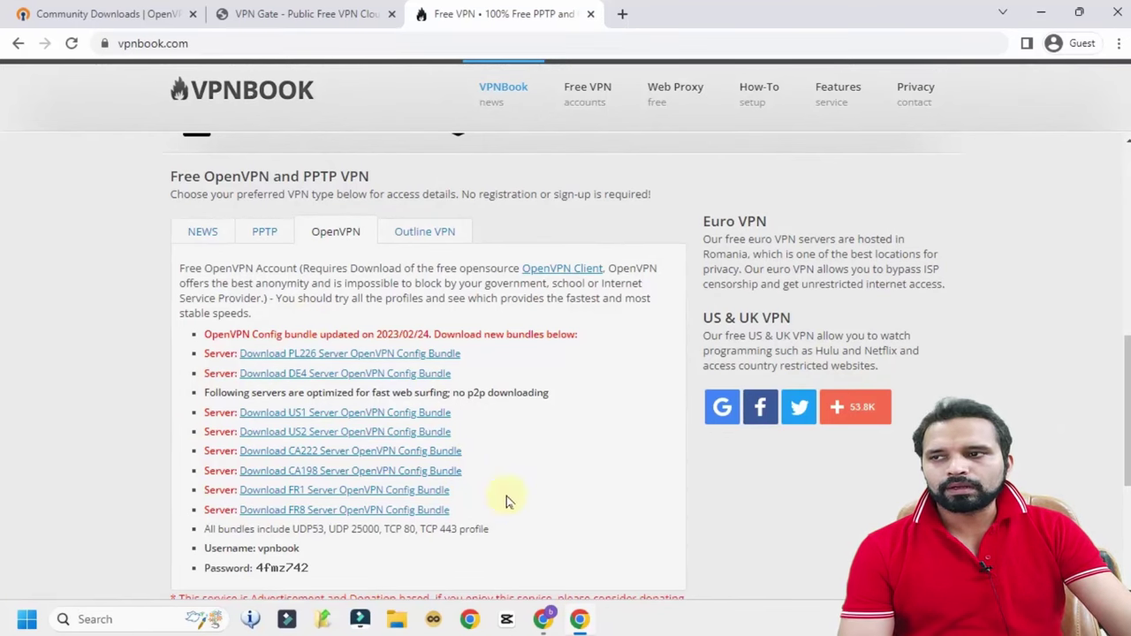
scroll(504, 521, "down", 2)
scroll(495, 537, "up", 2)
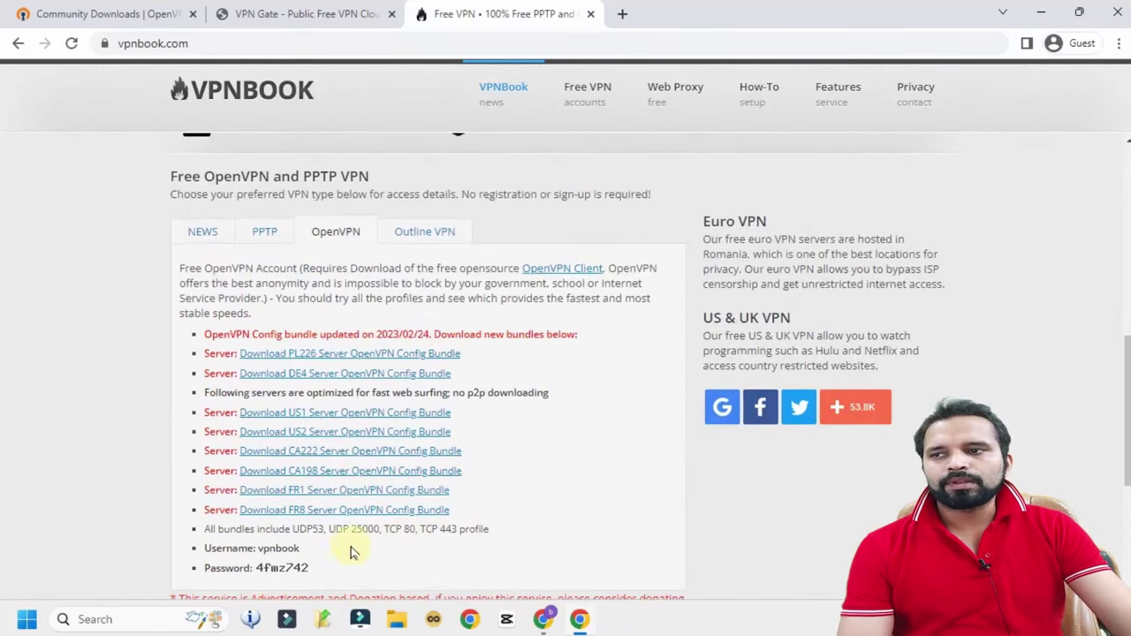
scroll(350, 552, "down", 2)
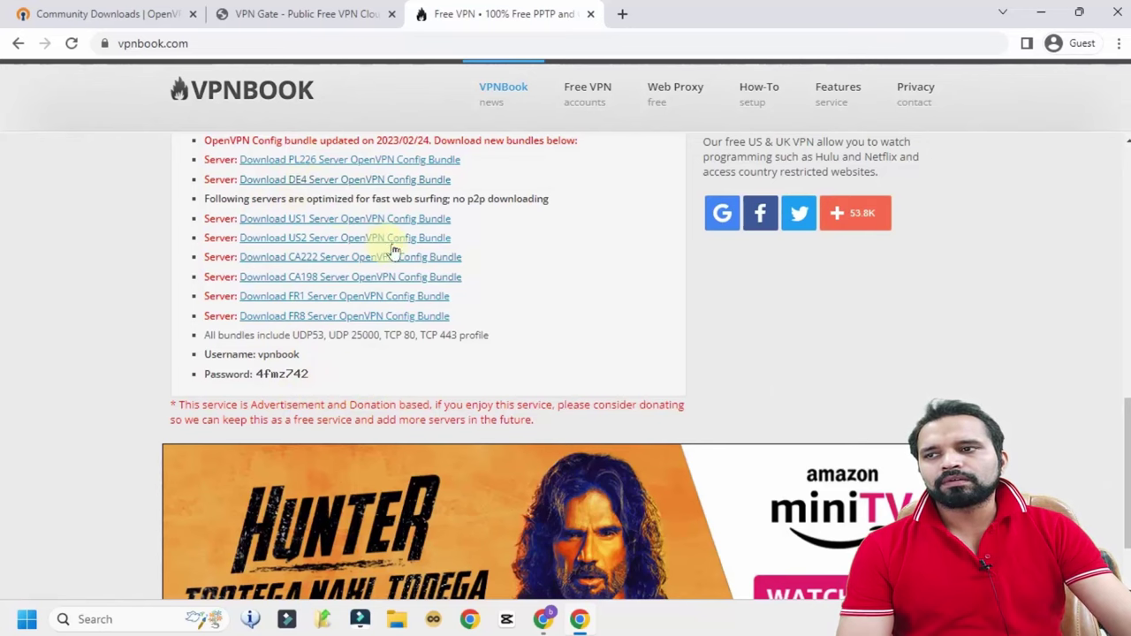
scroll(389, 256, "up", 2)
scroll(371, 265, "down", 2)
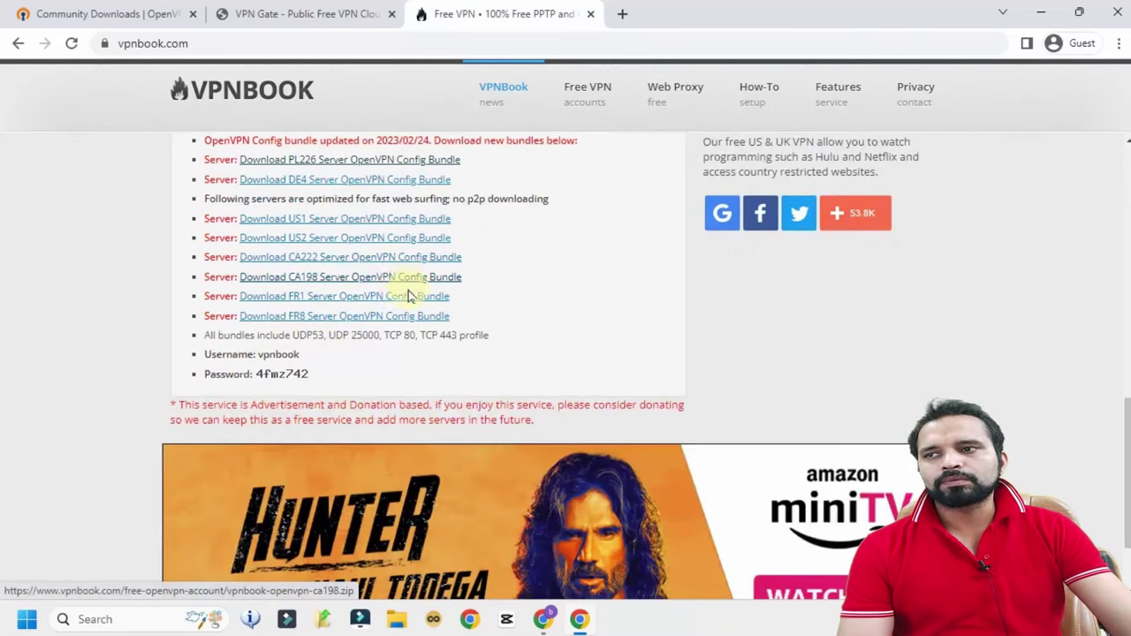
Download the CA222 Server OpenVPN Config Bundle and bring its zip file onto the desktop
left_click(329, 257)
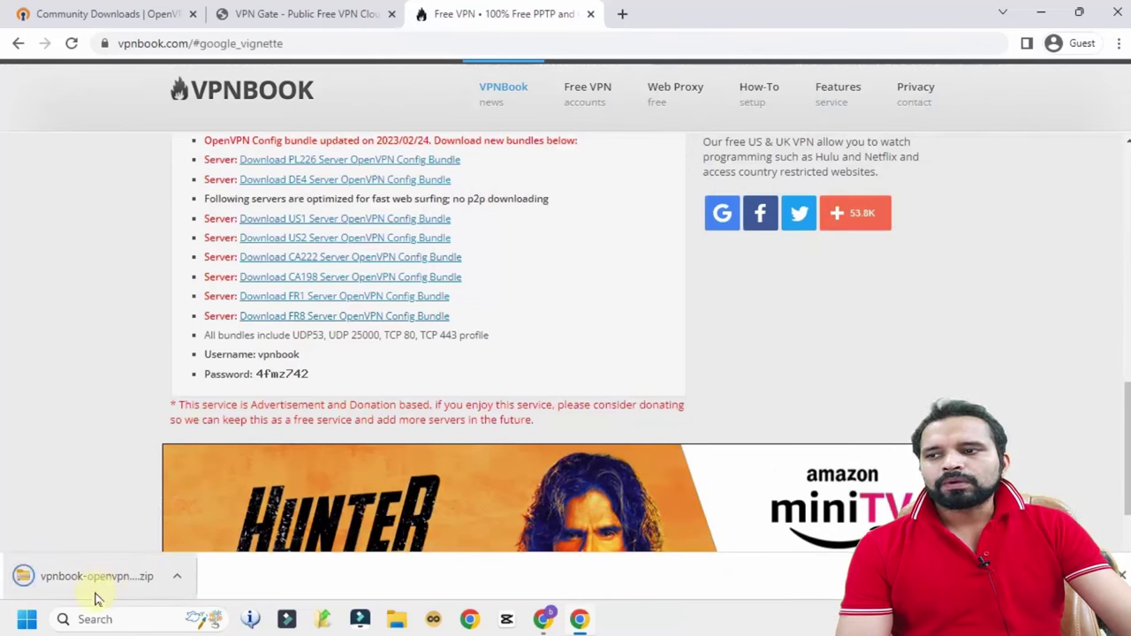
left_click(179, 579)
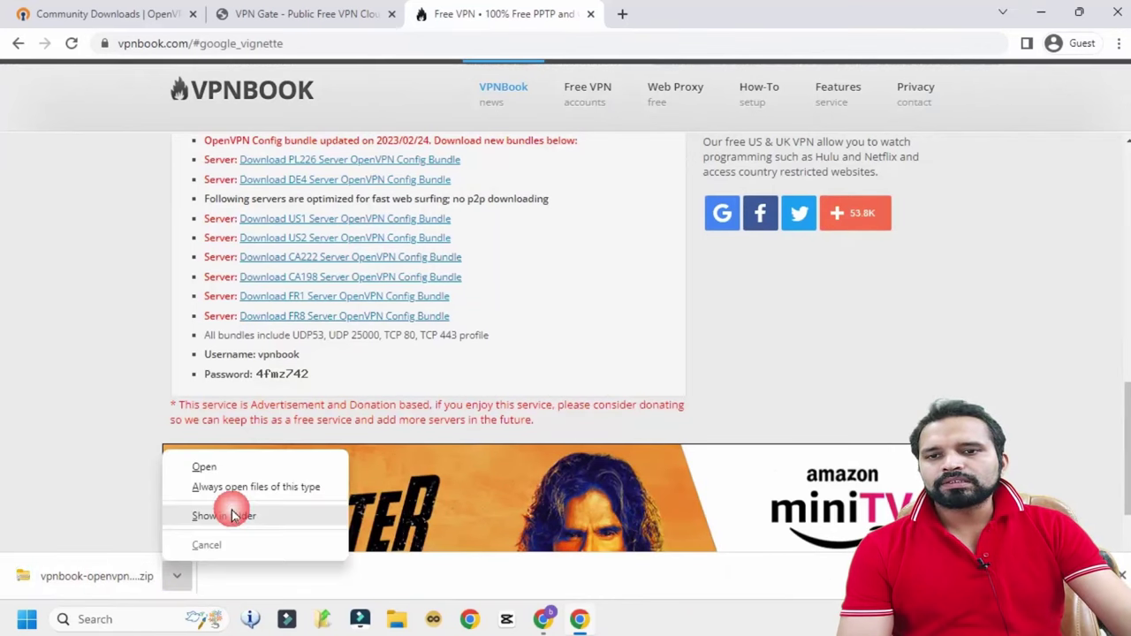
left_click(231, 514)
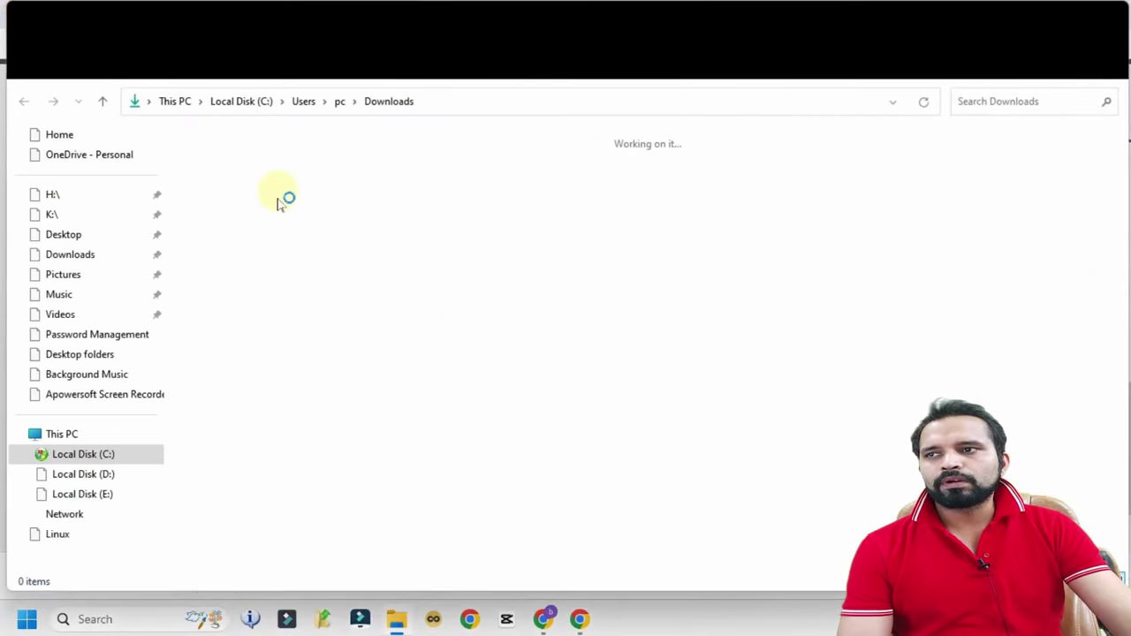
left_click(1079, 25)
double_click(588, 190)
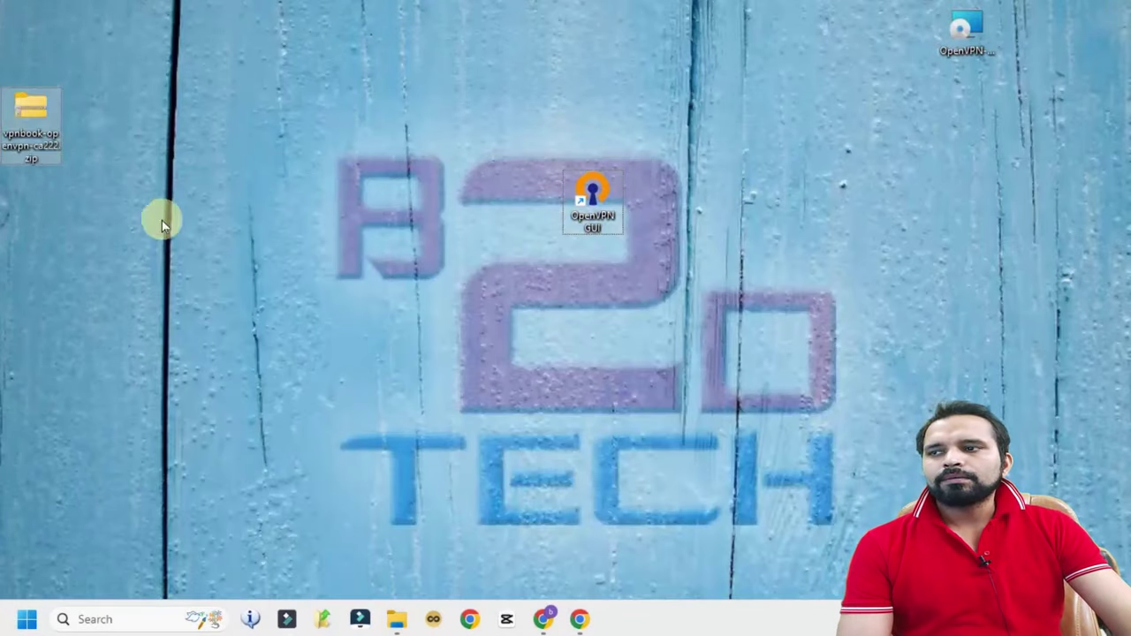
Extract the vpnbook-openvpn-ca222 zip on the desktop, check the extracted .ovpn files, and minimize the folder window
right_click(38, 127)
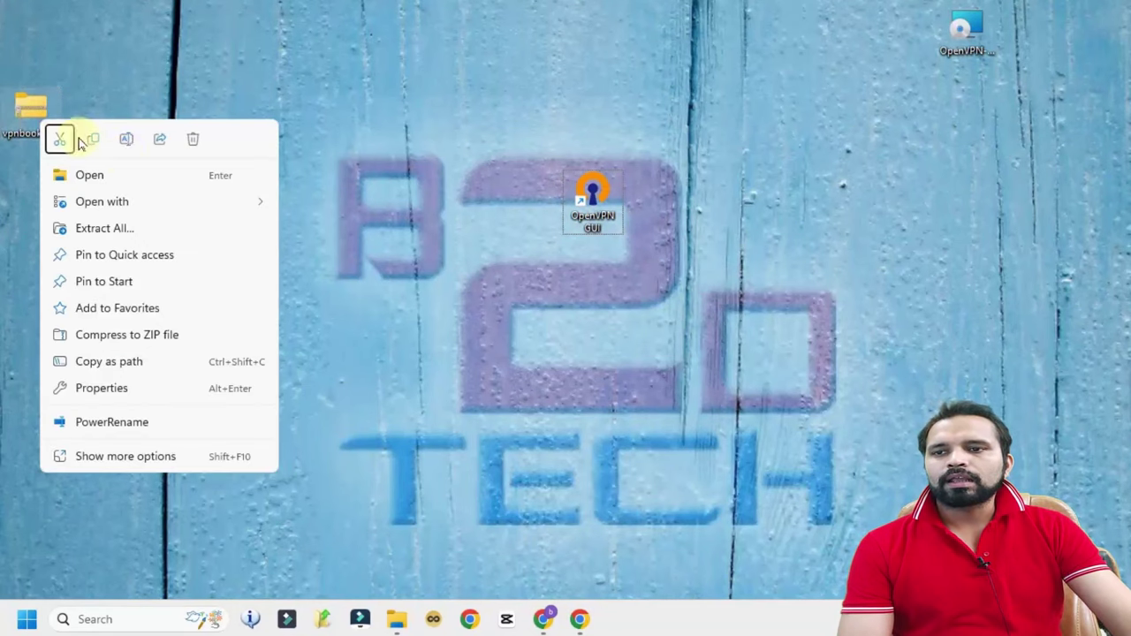
left_click(115, 228)
left_click(720, 469)
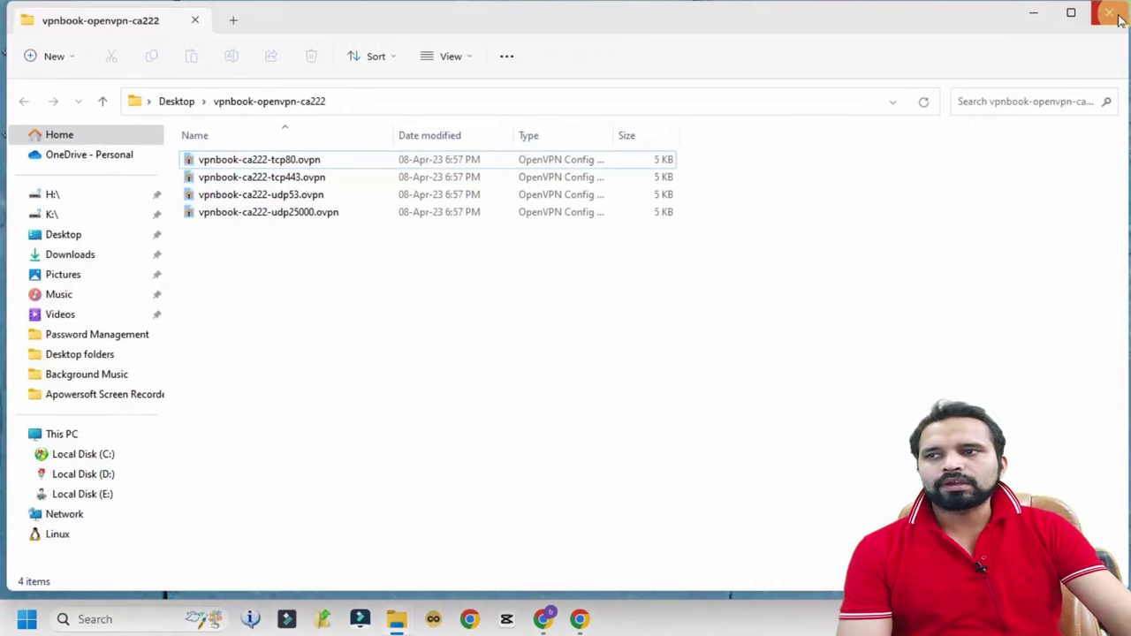
left_click_drag(334, 270, 298, 150)
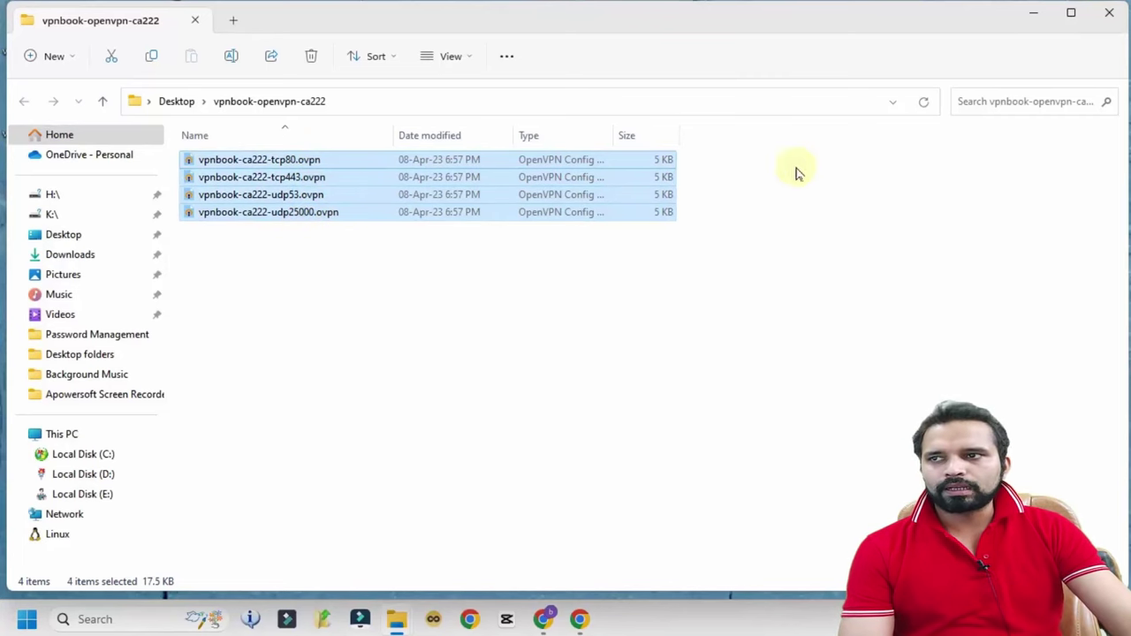
left_click(1033, 13)
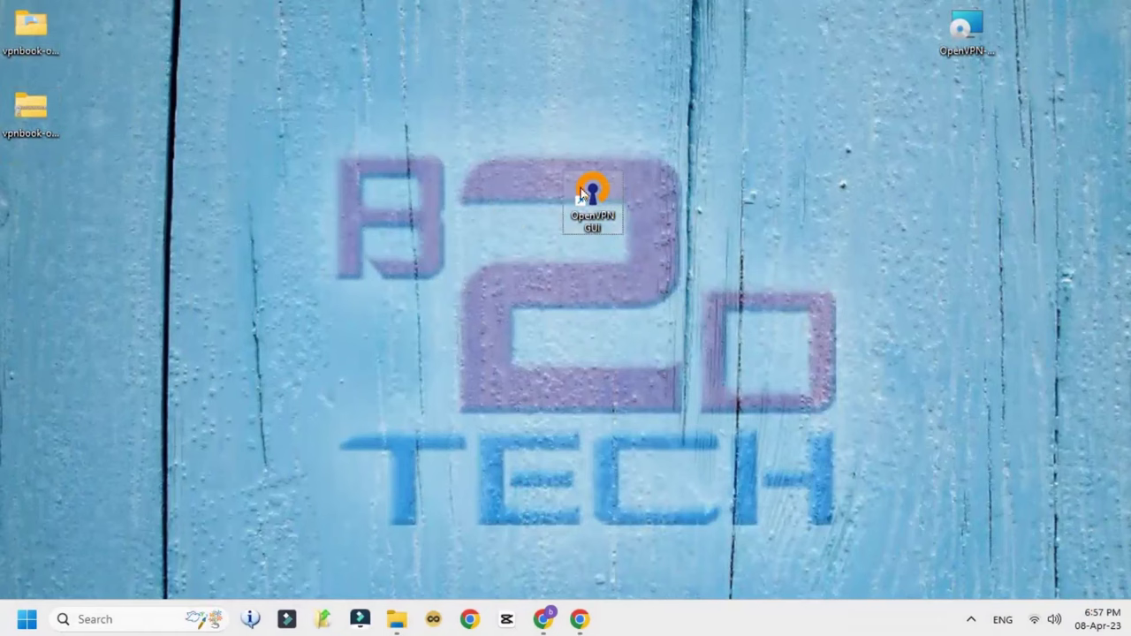
Bring up the OpenVPN GUI options in the system tray and start importing a configuration from a file
left_click_drag(610, 196, 632, 145)
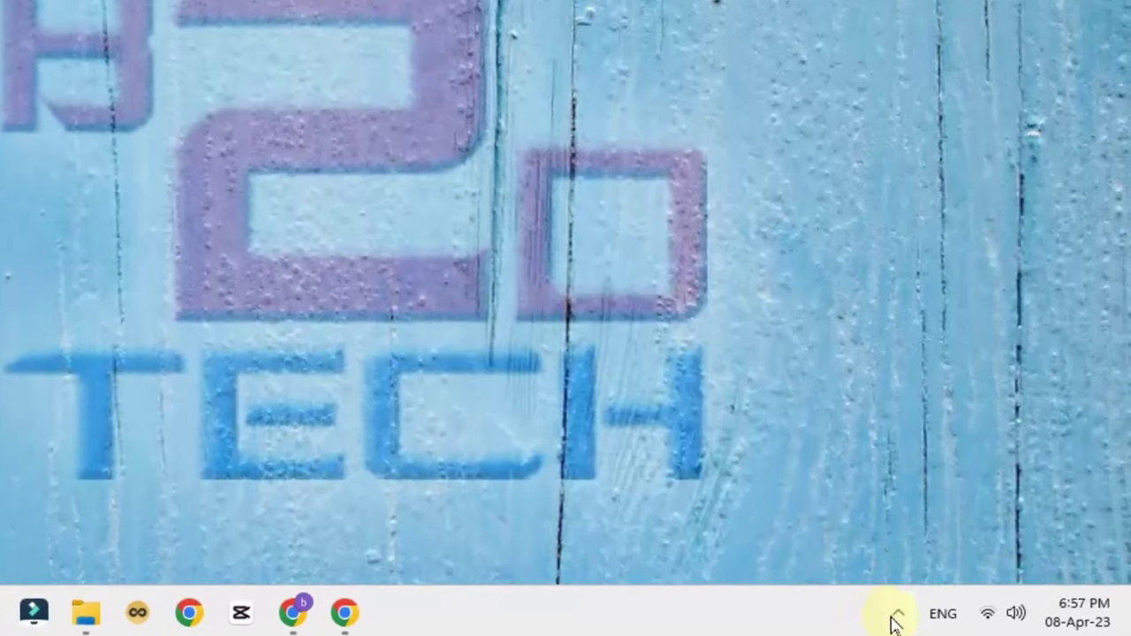
left_click(949, 617)
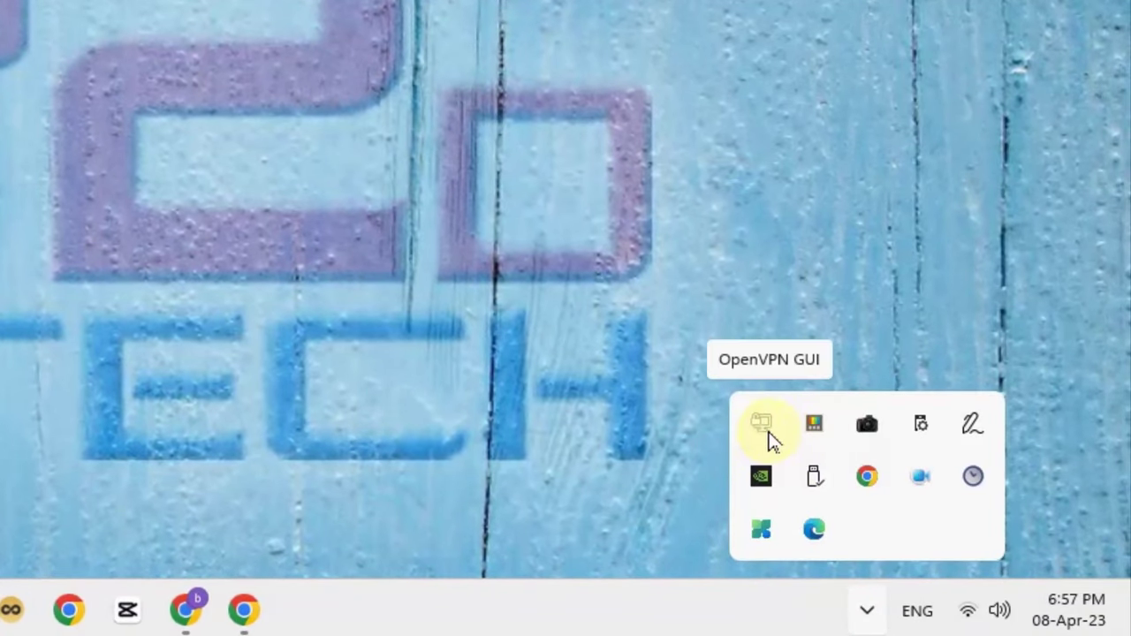
right_click(764, 426)
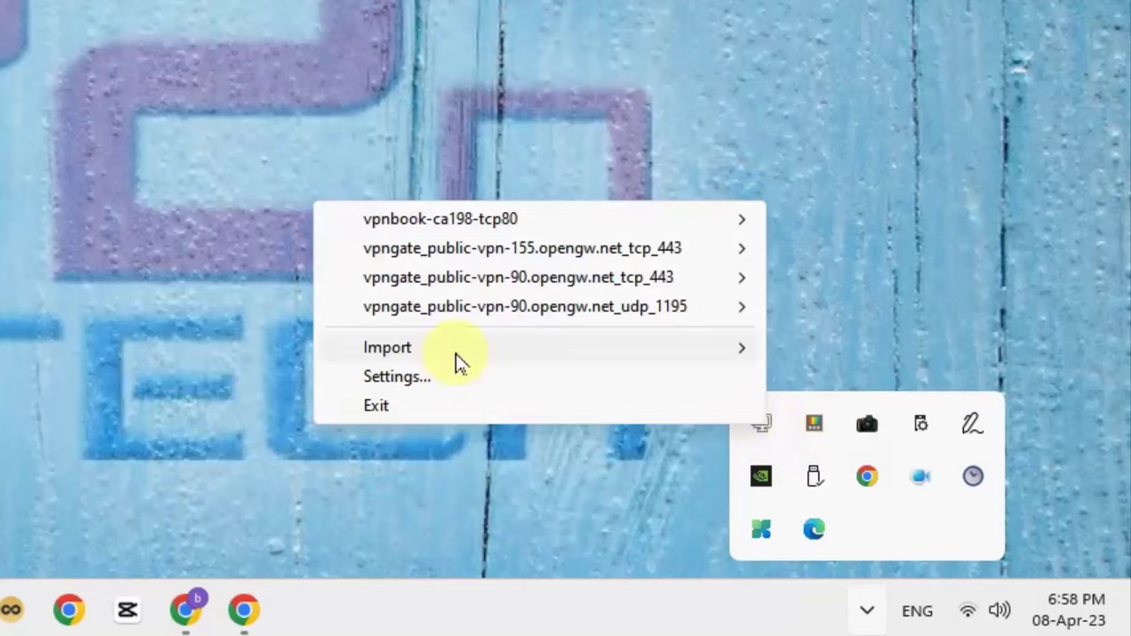
mouse_move(516, 363)
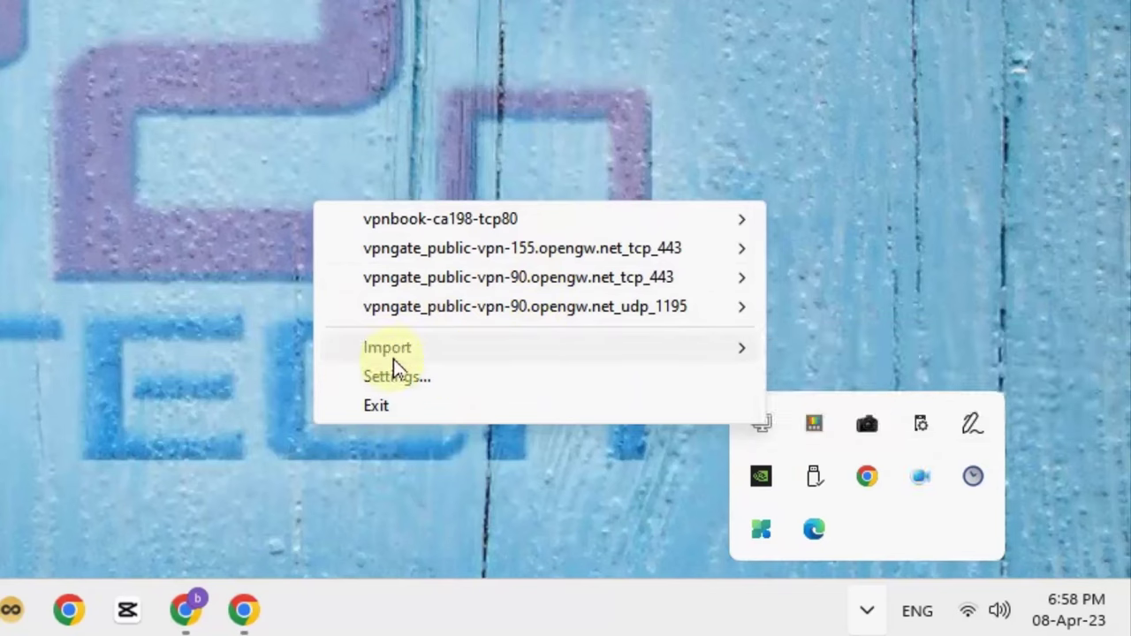
mouse_move(402, 364)
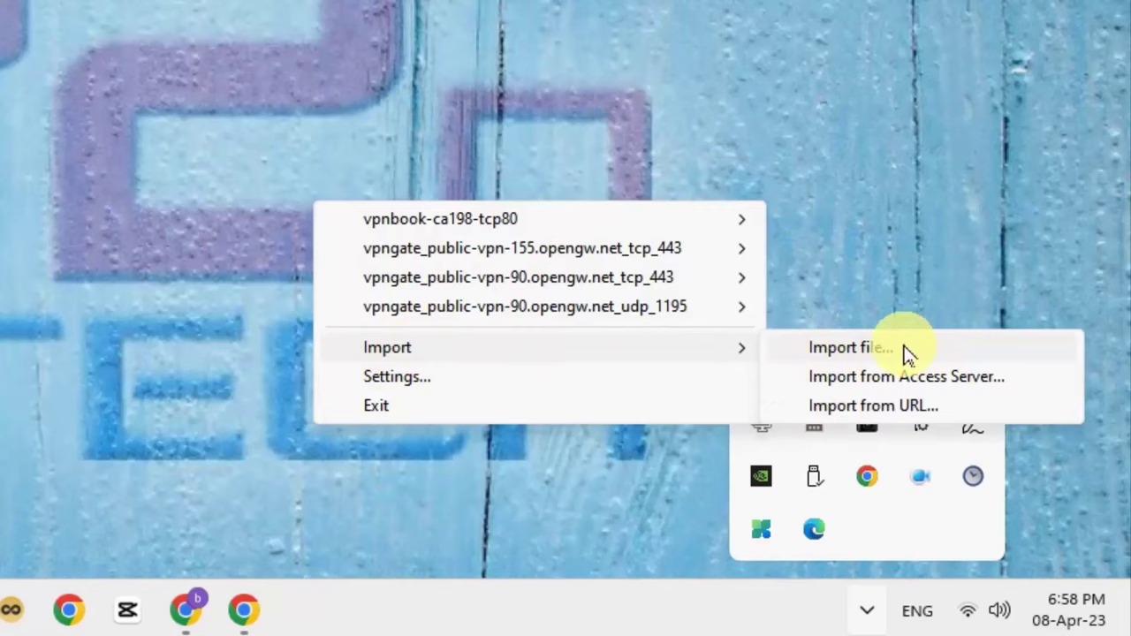
left_click(903, 352)
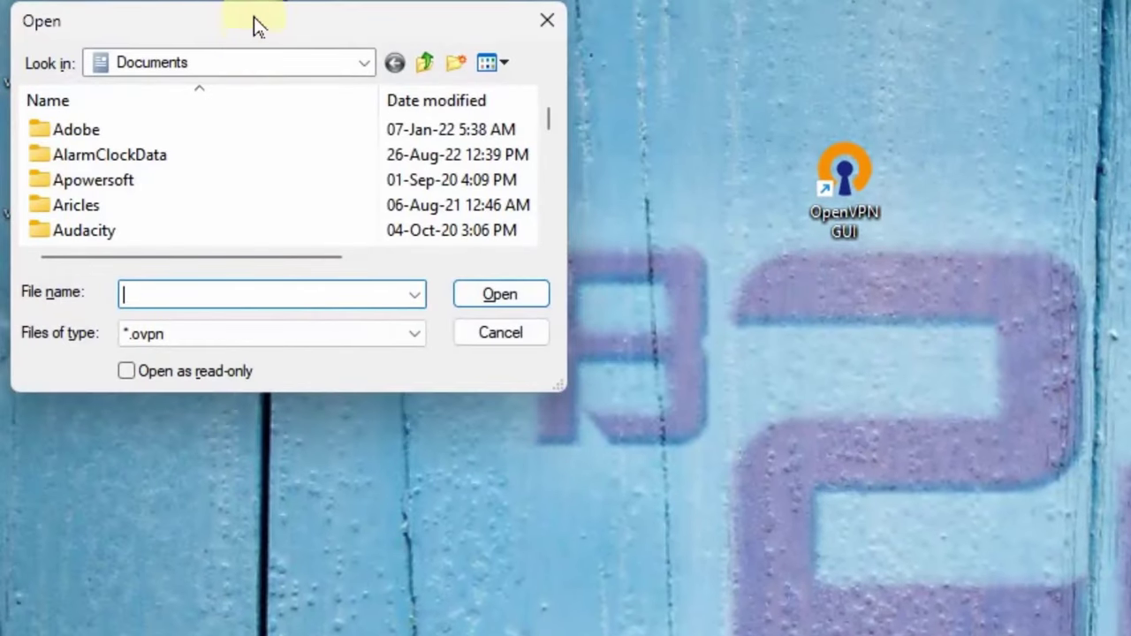
left_click_drag(252, 19, 444, 71)
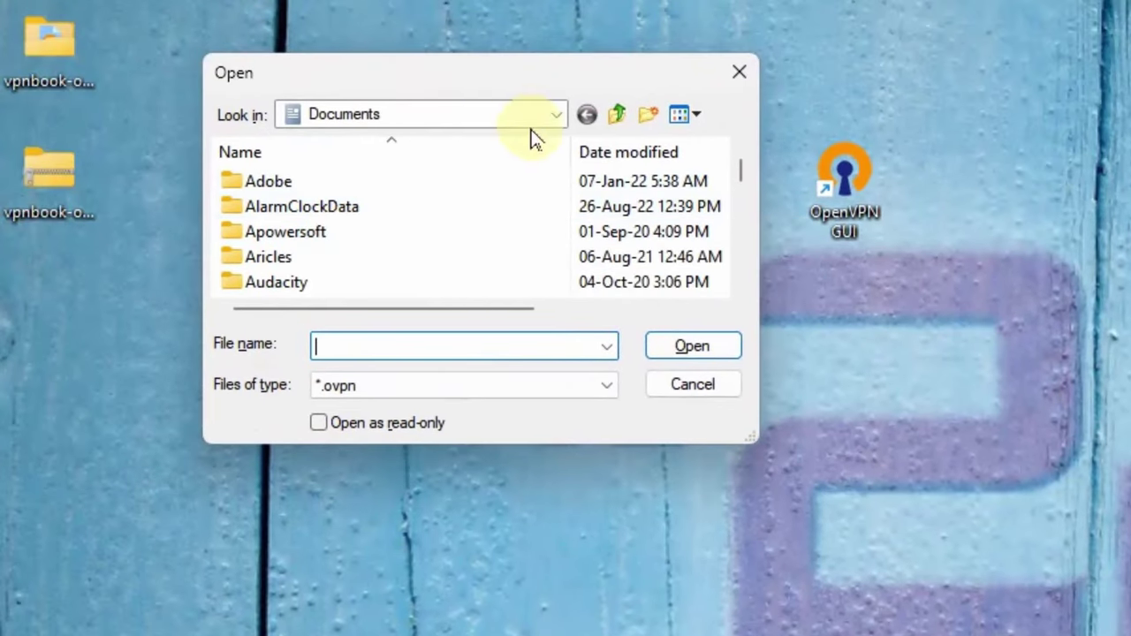
Import vpnbook-ca222-tcp443.ovpn from the vpnbook-openvpn-ca222 folder on the Desktop
left_click(556, 115)
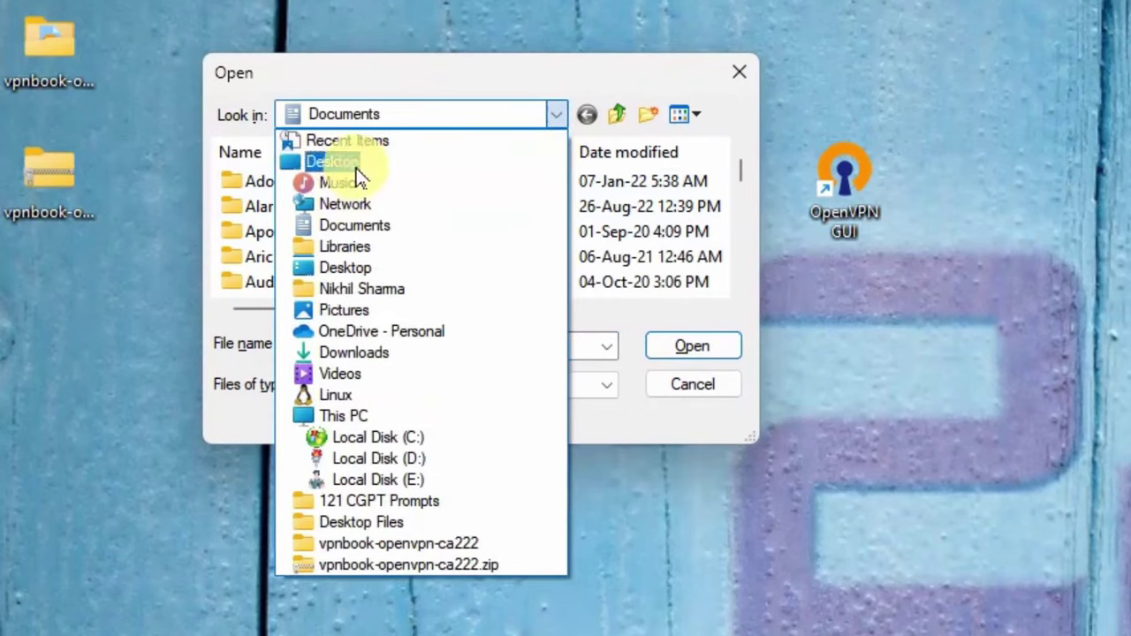
left_click(352, 162)
scroll(375, 272, "down", 1)
scroll(374, 270, "down", 1)
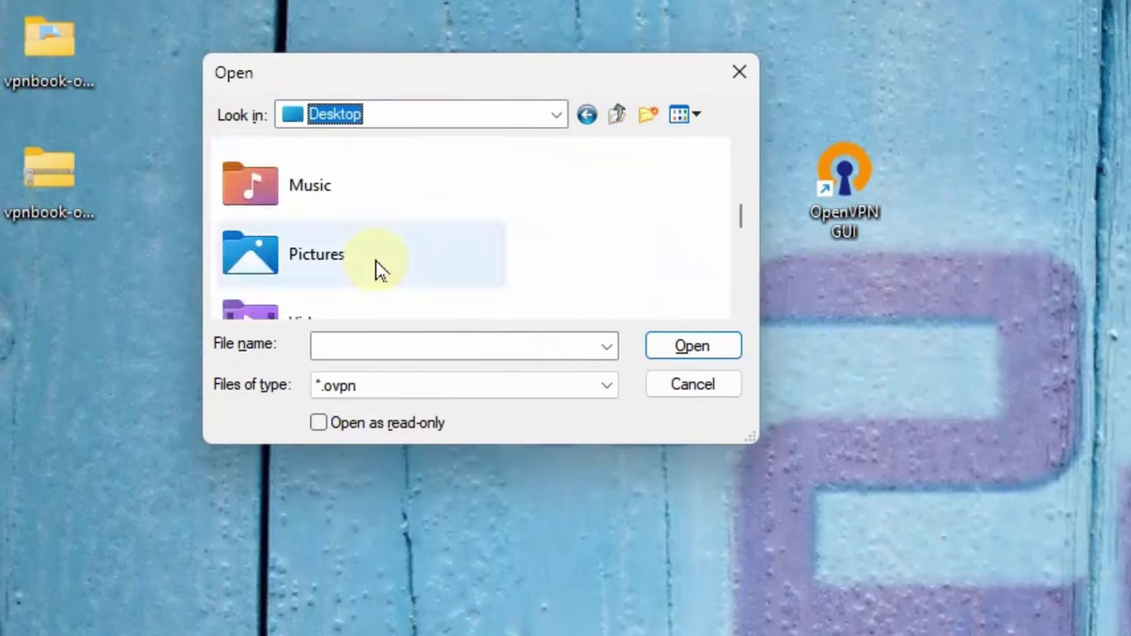
scroll(353, 247, "up", 2)
scroll(499, 265, "down", 2)
scroll(500, 260, "up", 2)
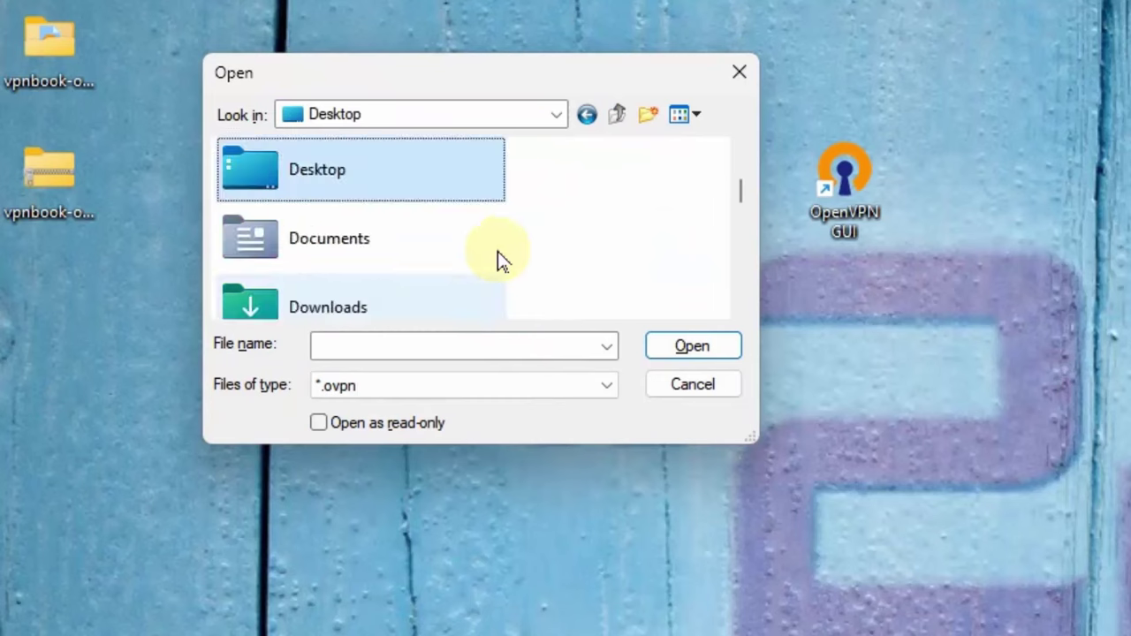
double_click(315, 176)
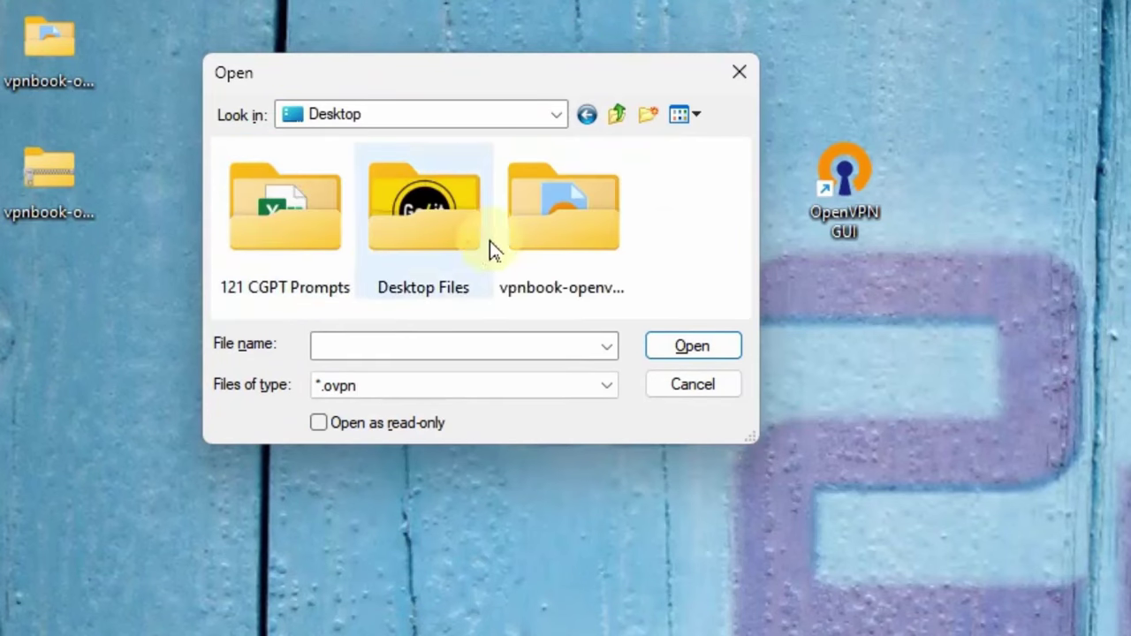
left_click(53, 81)
double_click(561, 265)
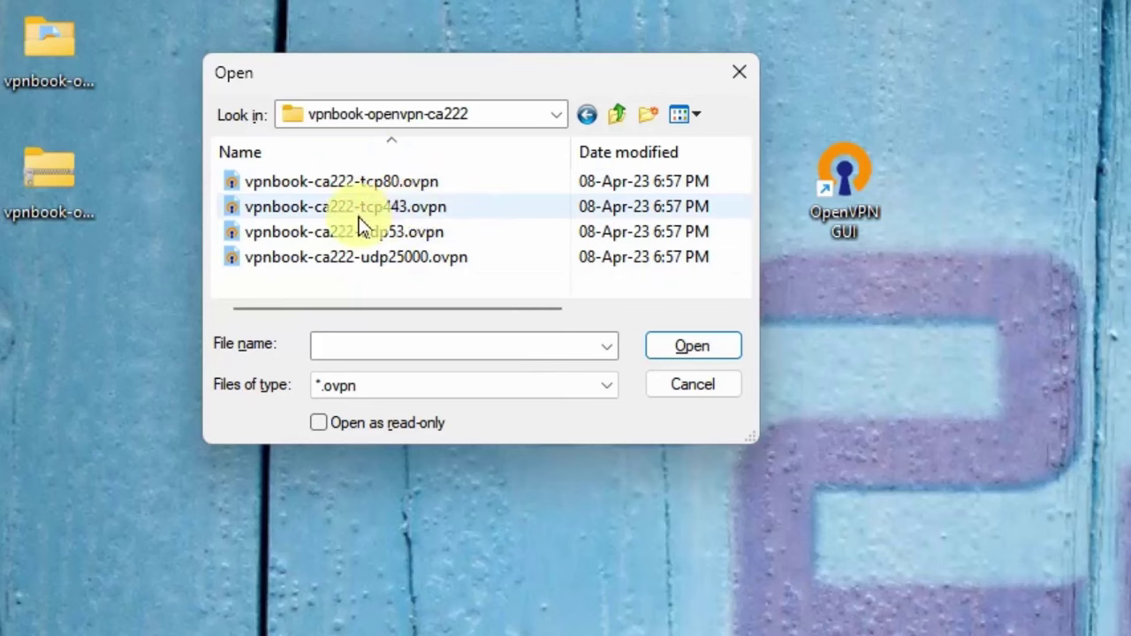
left_click(411, 212)
left_click(706, 352)
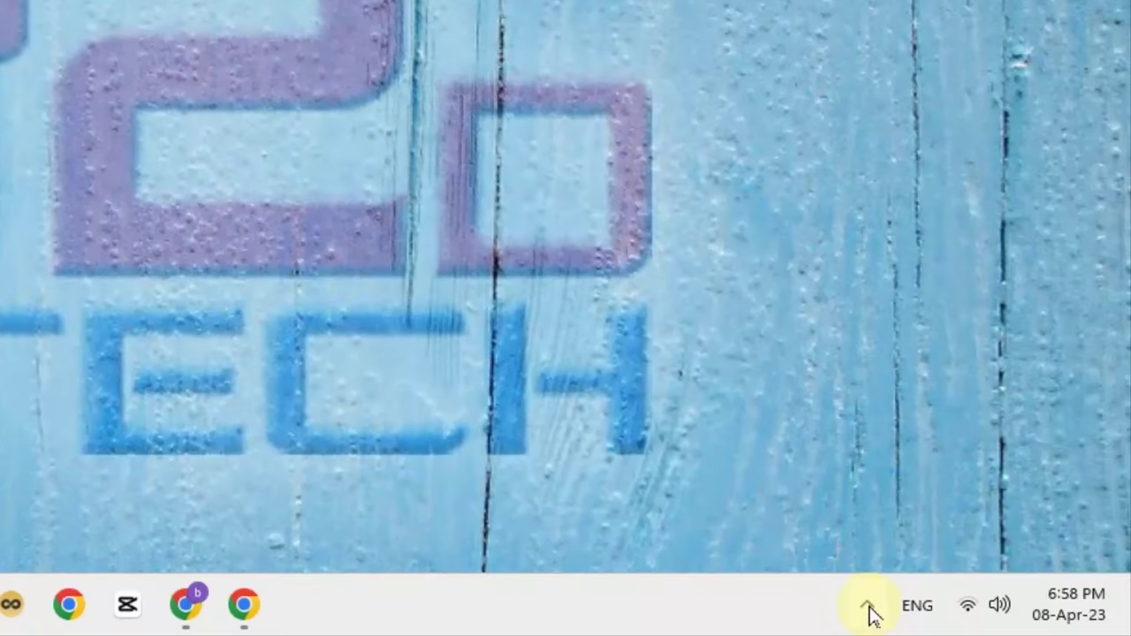
Start a connection with the imported vpnbook-ca222-tcp443 profile from the OpenVPN GUI in the system tray
left_click(868, 607)
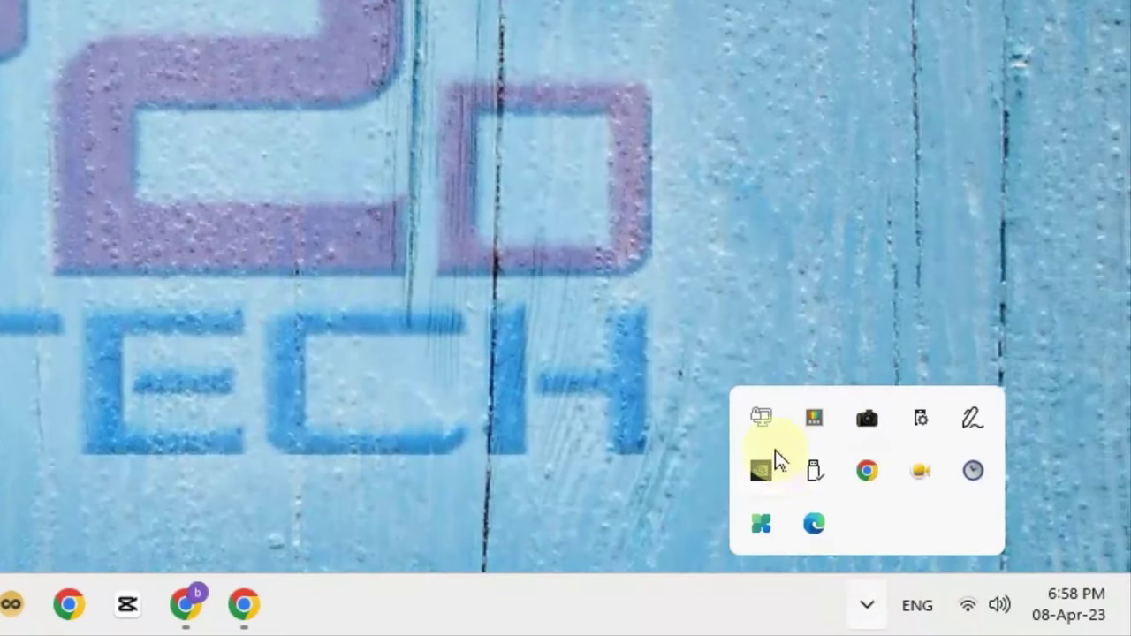
right_click(760, 431)
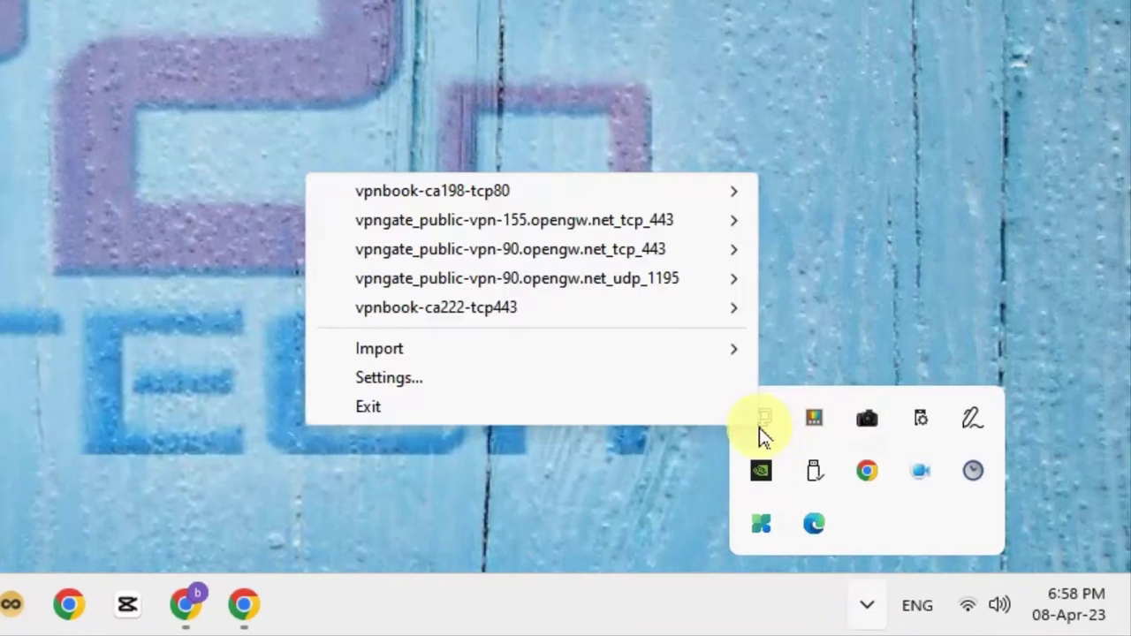
mouse_move(482, 315)
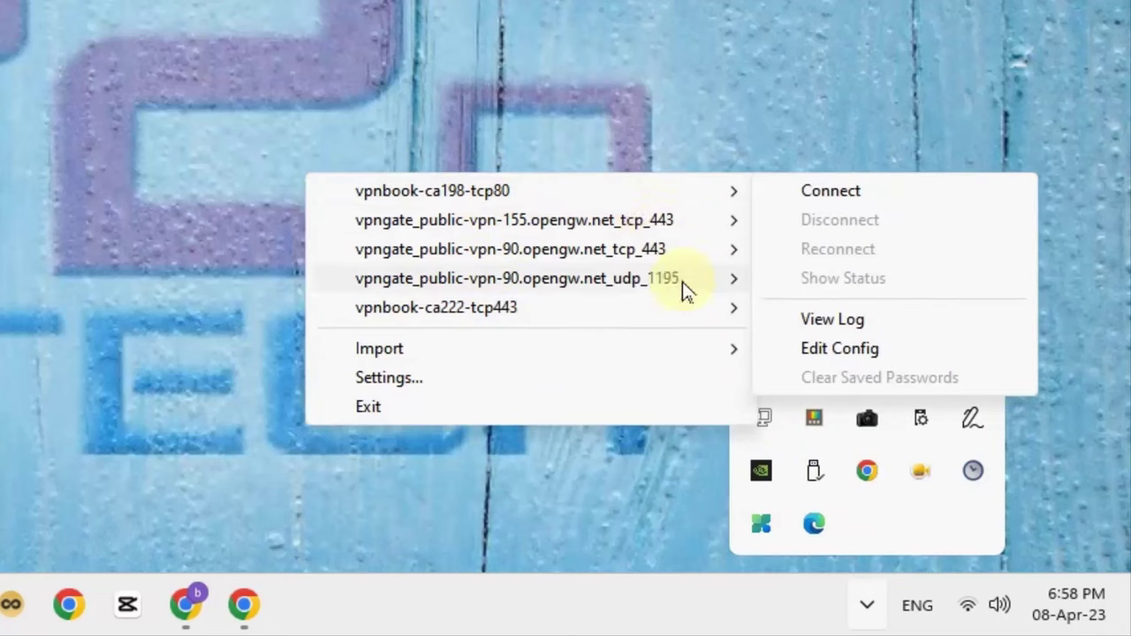
mouse_move(634, 292)
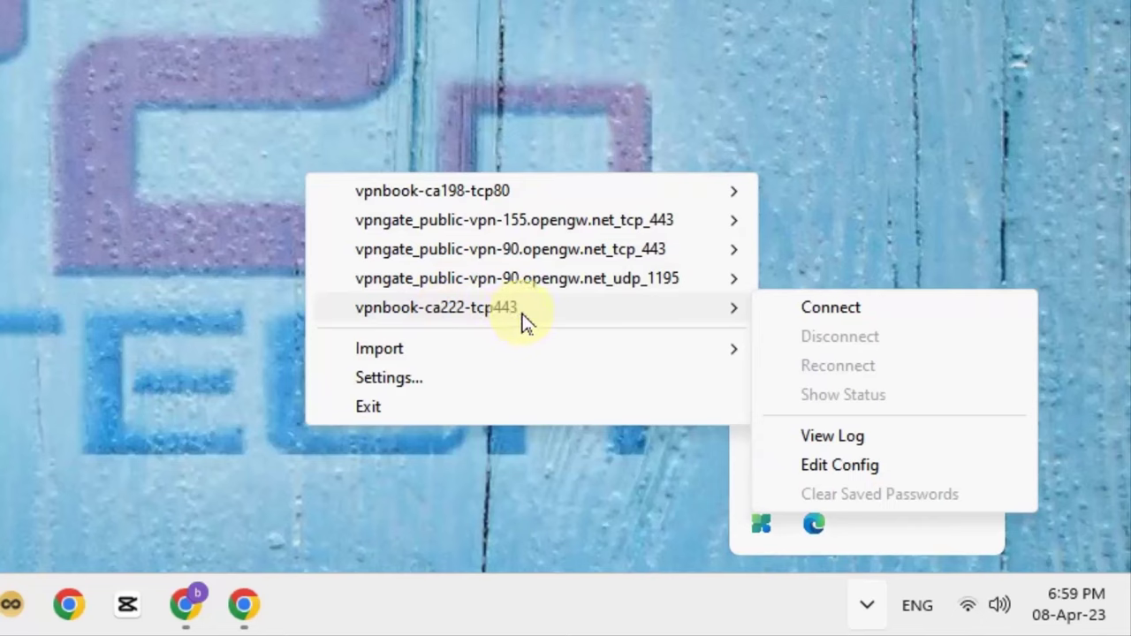
left_click(861, 318)
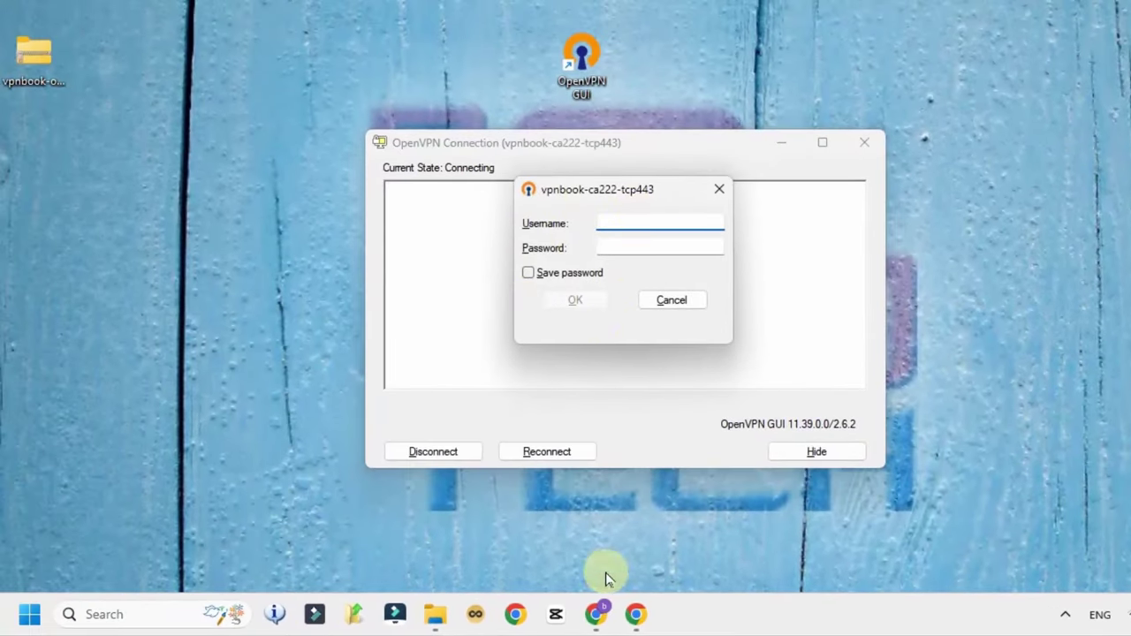
Bring up the VPNBook page in Chrome for its free login details and enter vpnbook as the connection's username
left_click(597, 613)
left_click(646, 621)
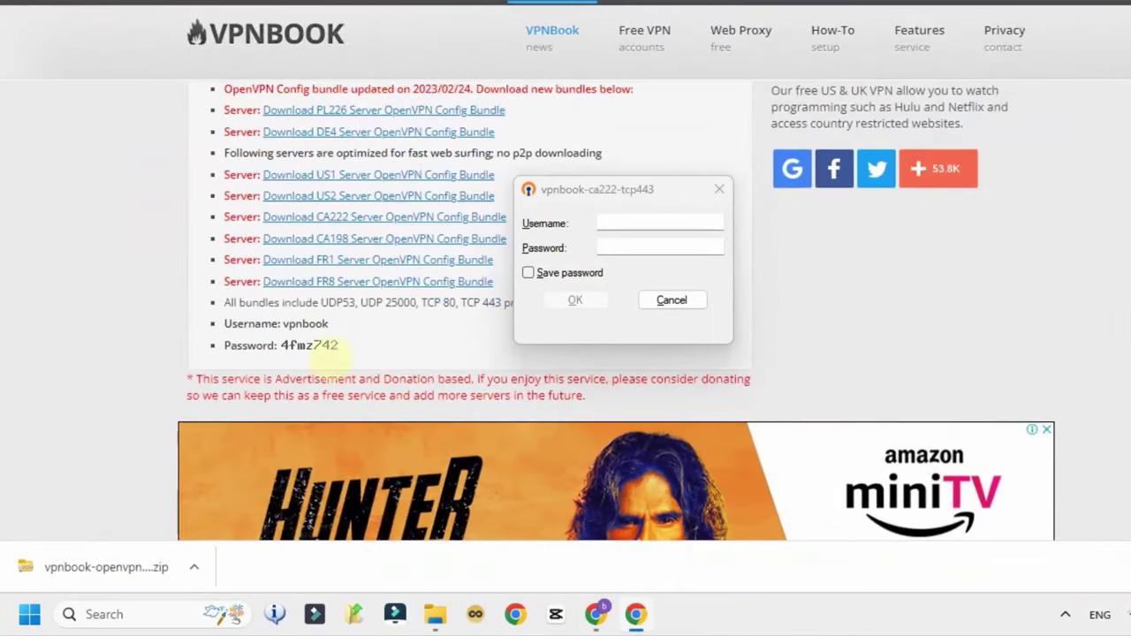
left_click(580, 263)
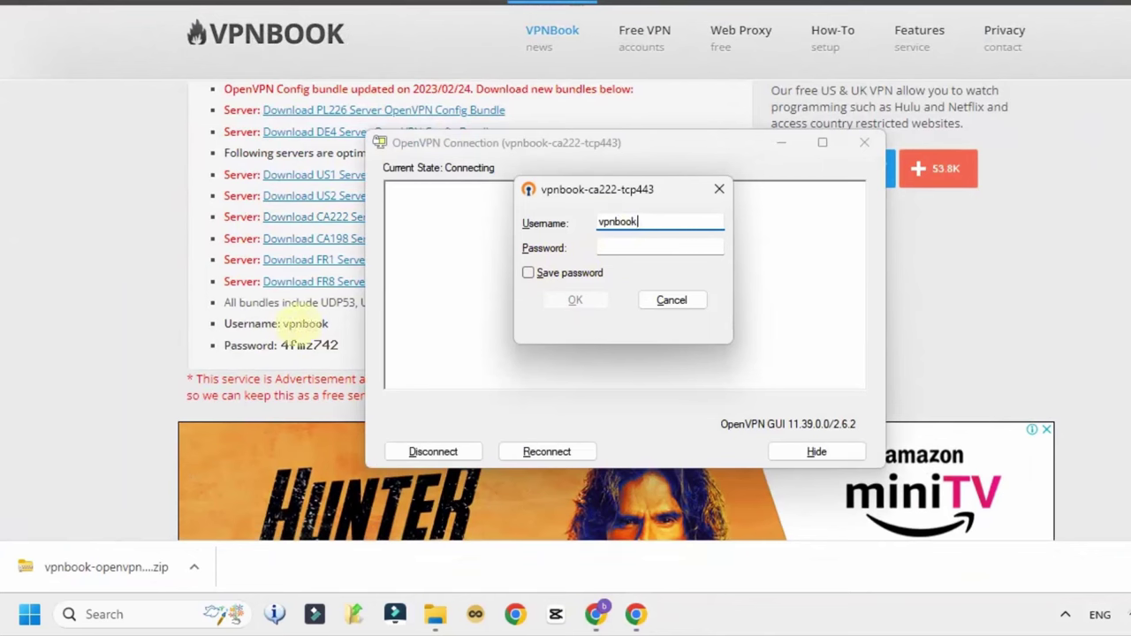
left_click_drag(327, 325, 297, 324)
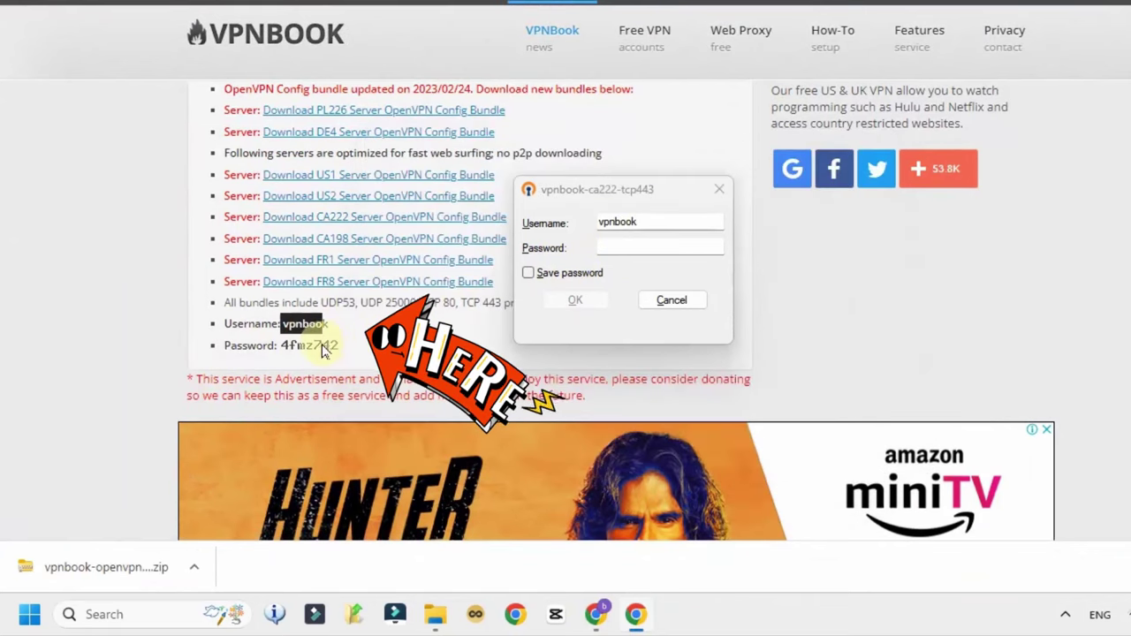
Enter the VPNBook password with Save password enabled, submit the login, and check the OpenVPN icon in the system tray
left_click(635, 249)
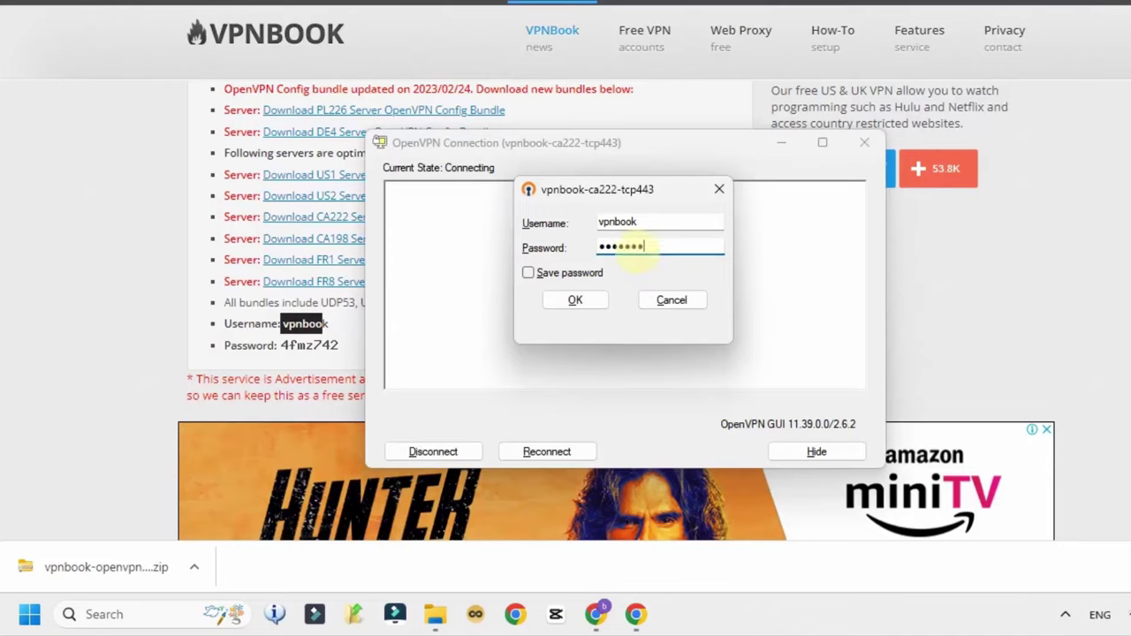
left_click(574, 273)
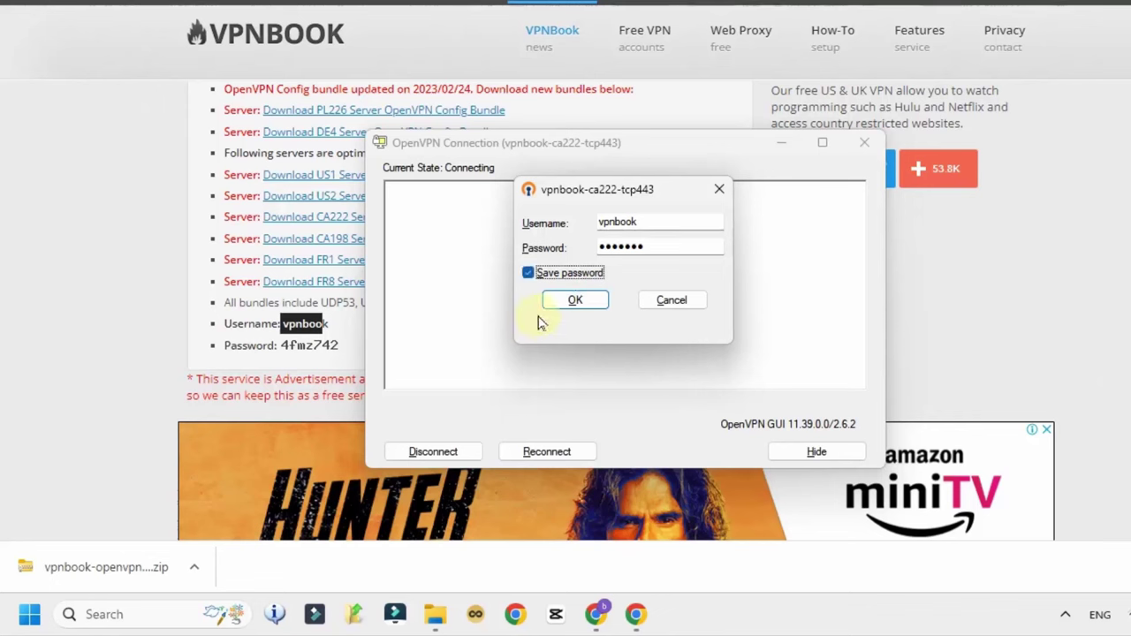
left_click(575, 300)
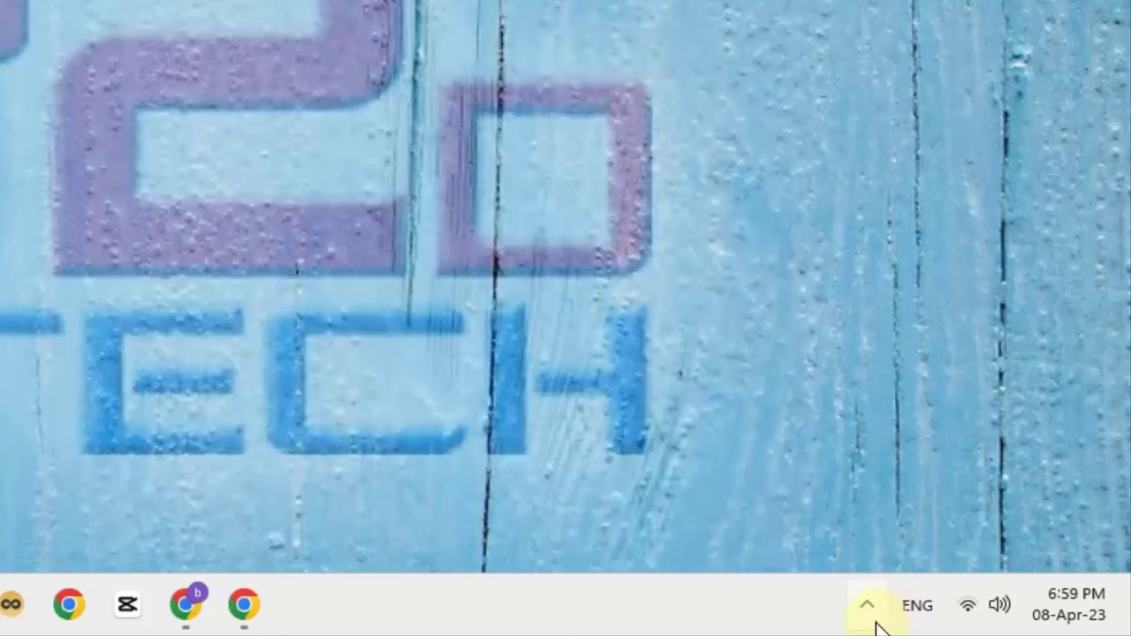
left_click(867, 606)
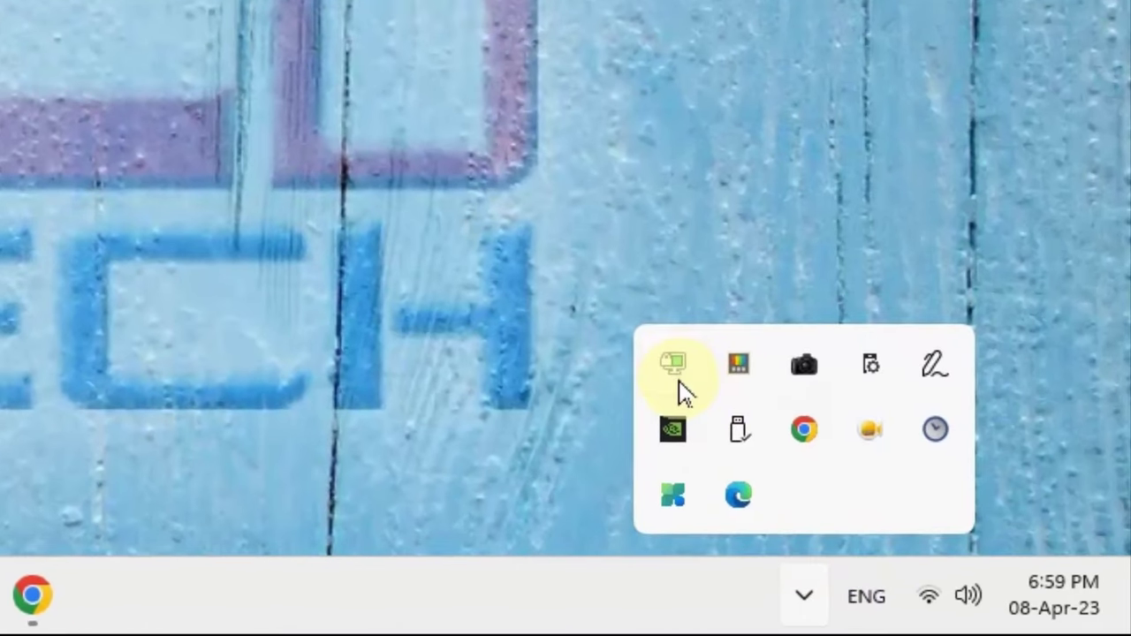
mouse_move(766, 427)
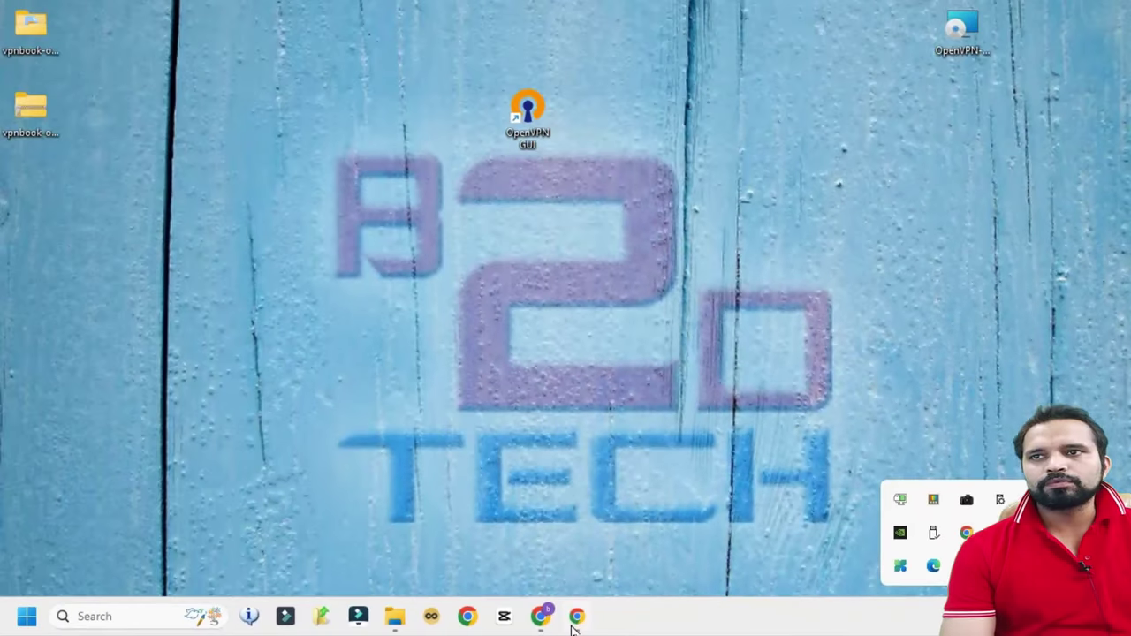
Switch to Chrome, open Google in a new tab, and refuse all cookies in its consent notice
left_click(576, 616)
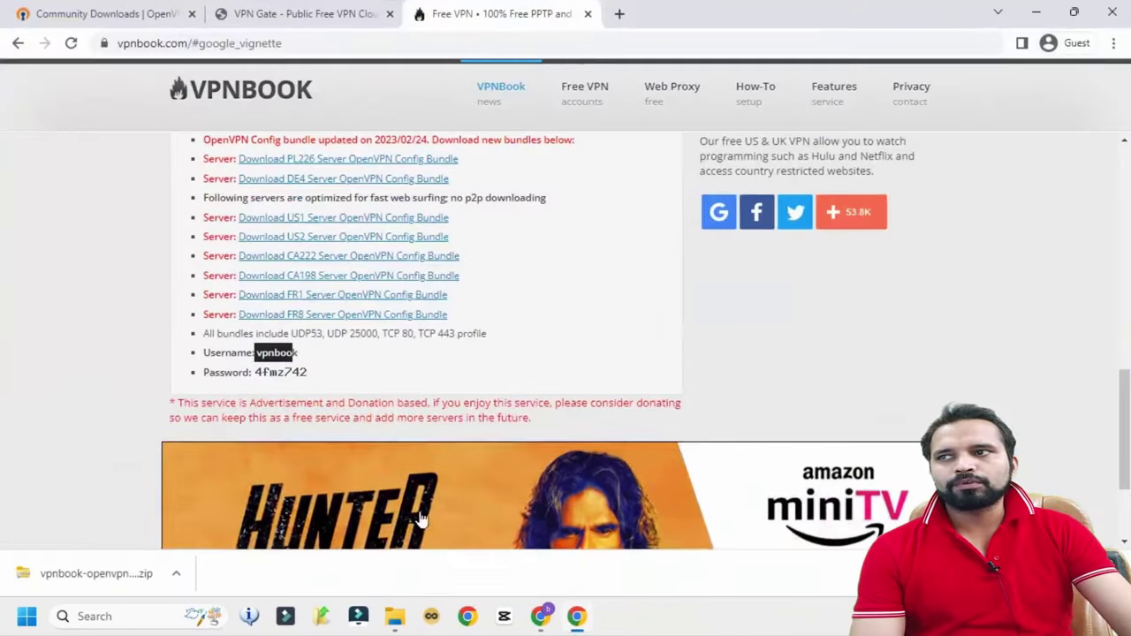
left_click(620, 14)
type("tiktok")
key("Return")
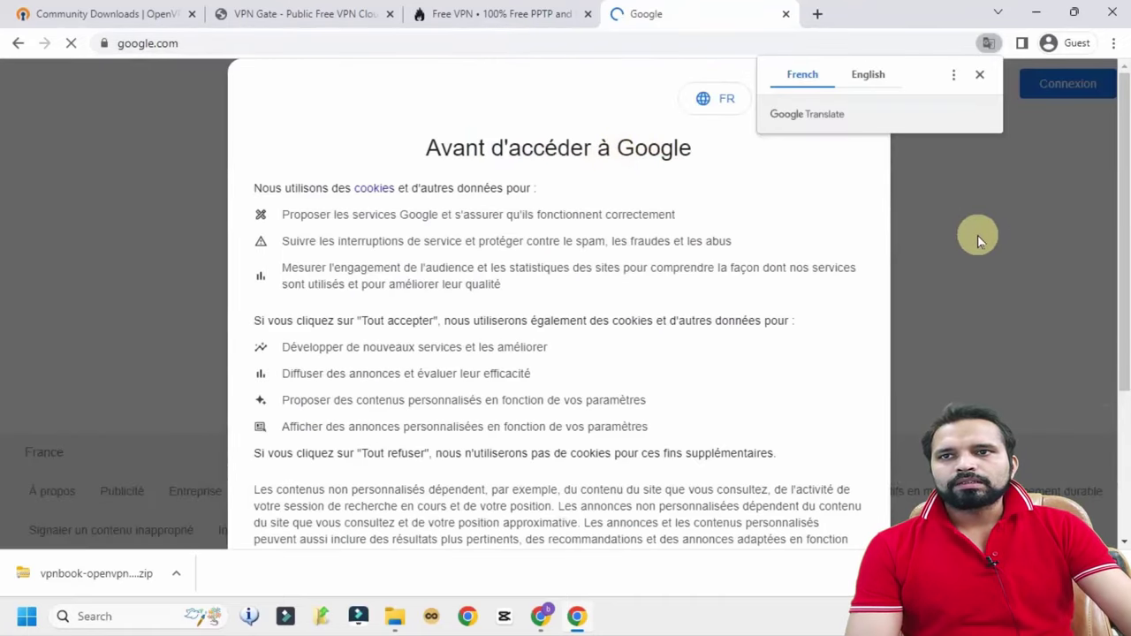
left_click(980, 76)
scroll(815, 291, "down", 3)
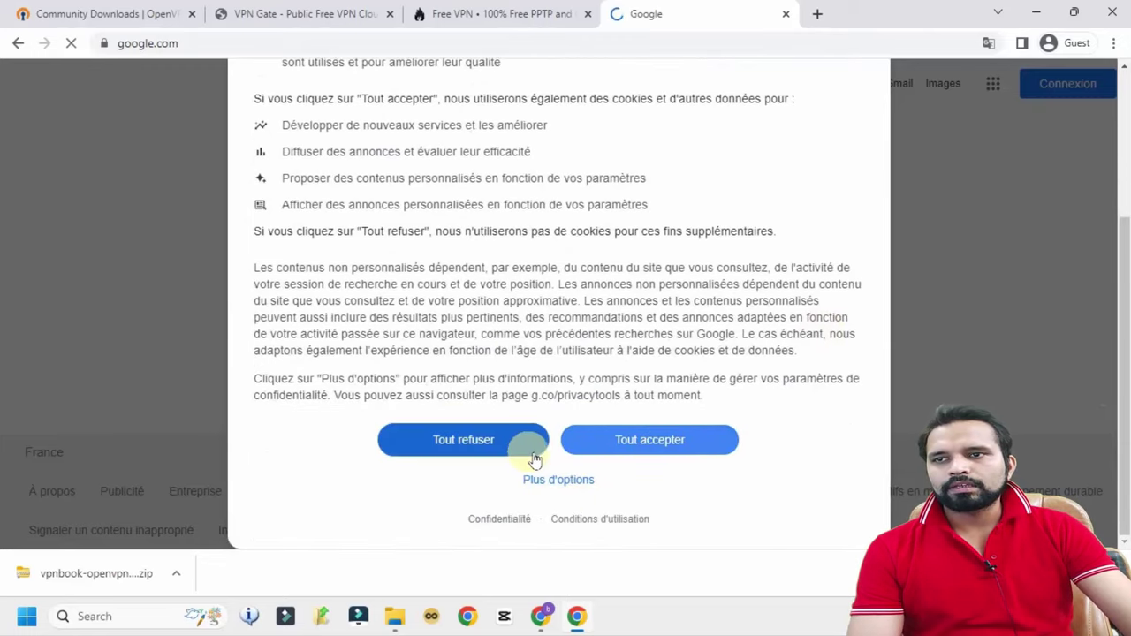
left_click(532, 458)
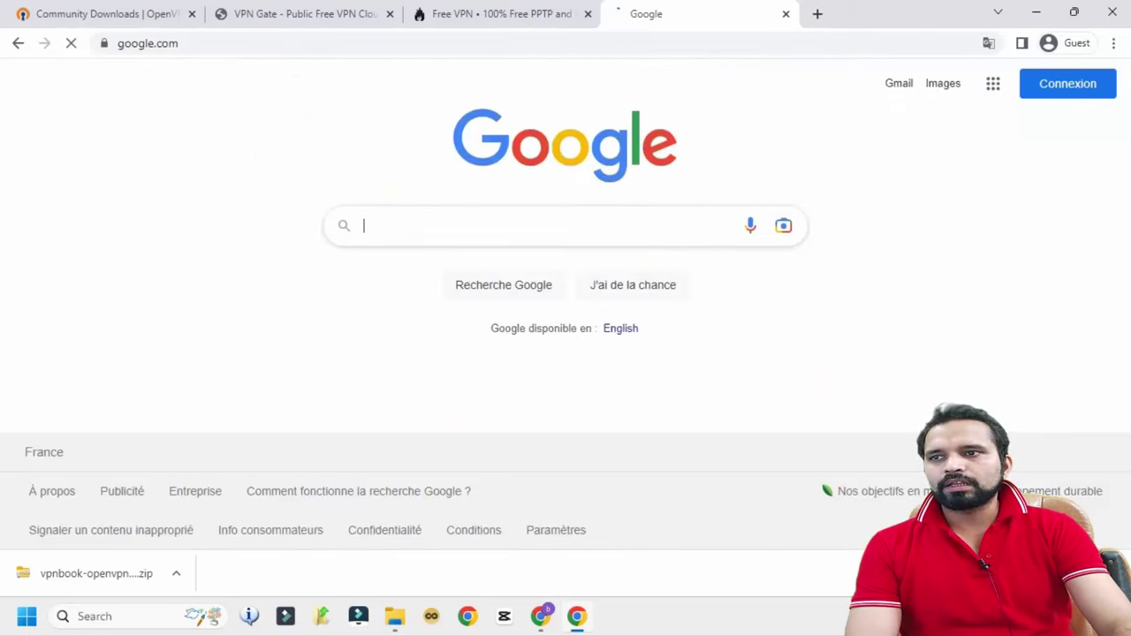
Search Google for tiktok, complete the motorcycles image verification, and open the TikTok website from the results
left_click(638, 232)
type("tiktok")
key("Return")
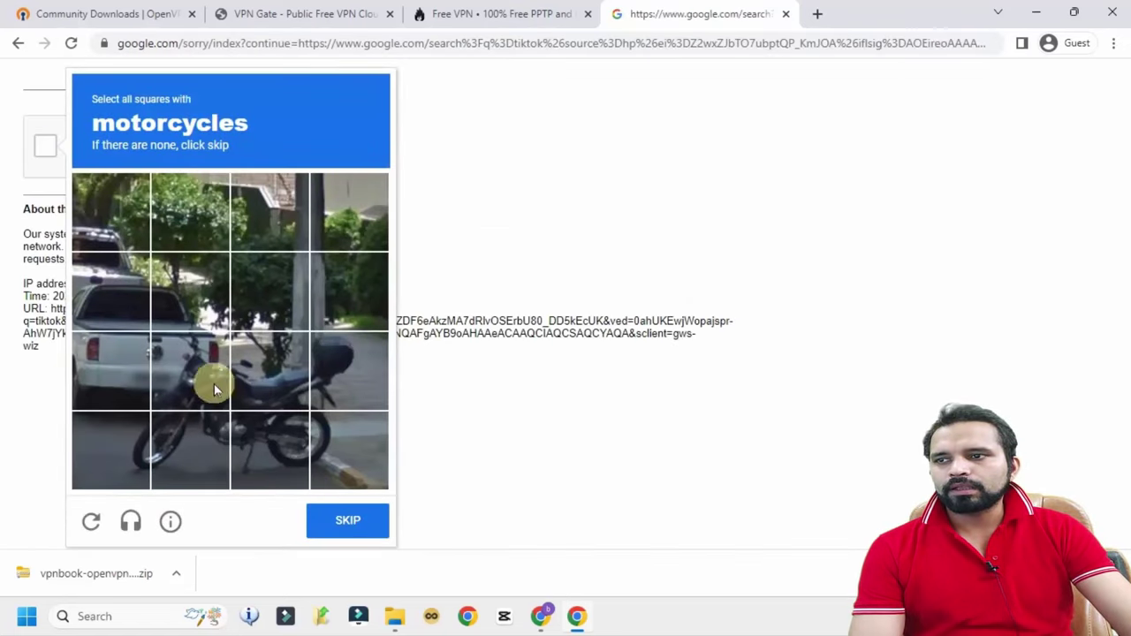
left_click(209, 392)
left_click(269, 387)
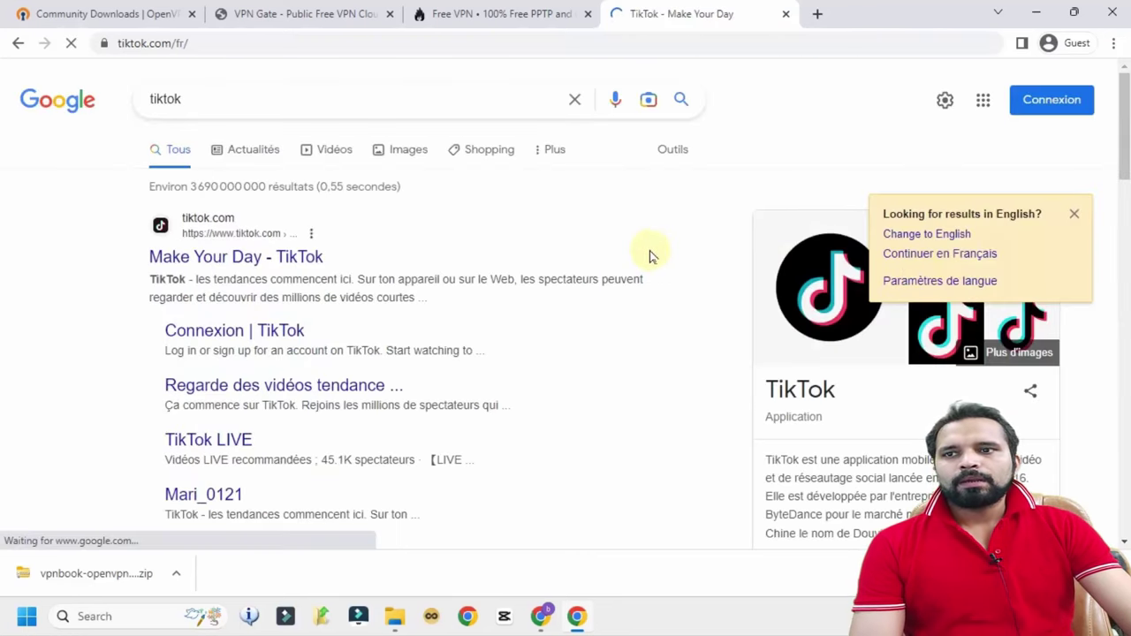
Look through the TikTok feed, and close its tab and the Chrome window
scroll(558, 391, "down", 5)
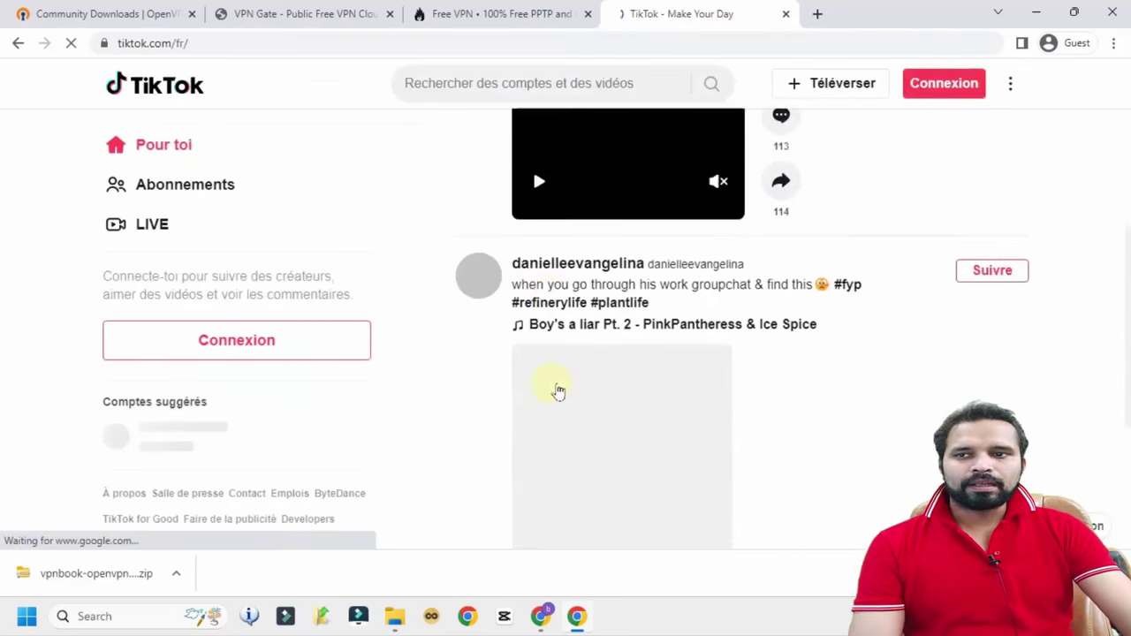
scroll(575, 402, "down", 3)
scroll(682, 316, "down", 3)
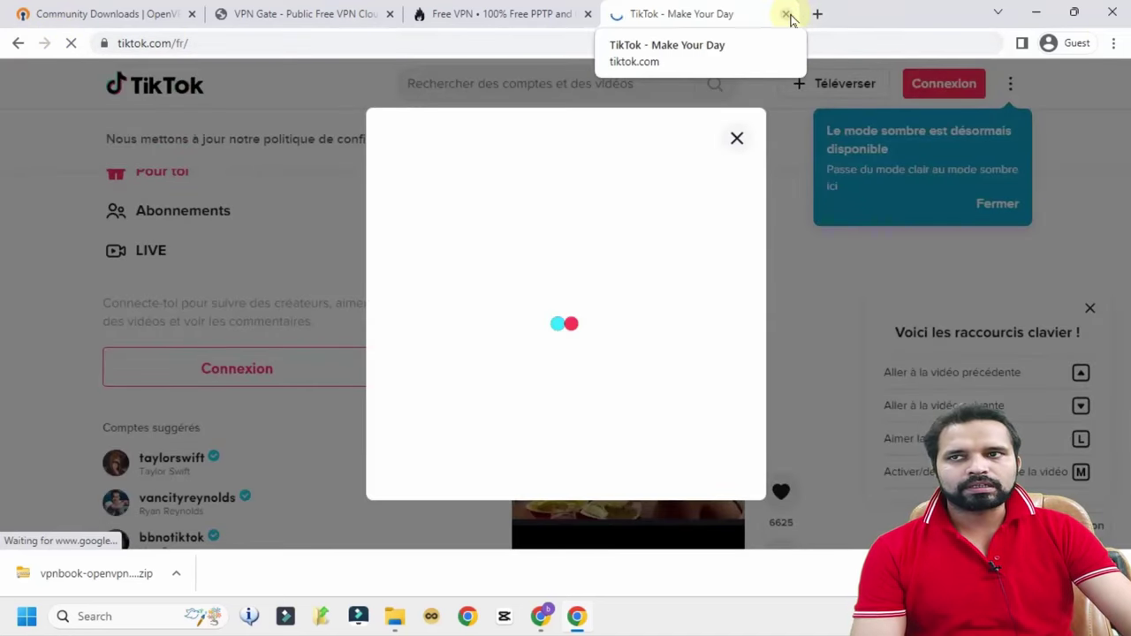
left_click(786, 14)
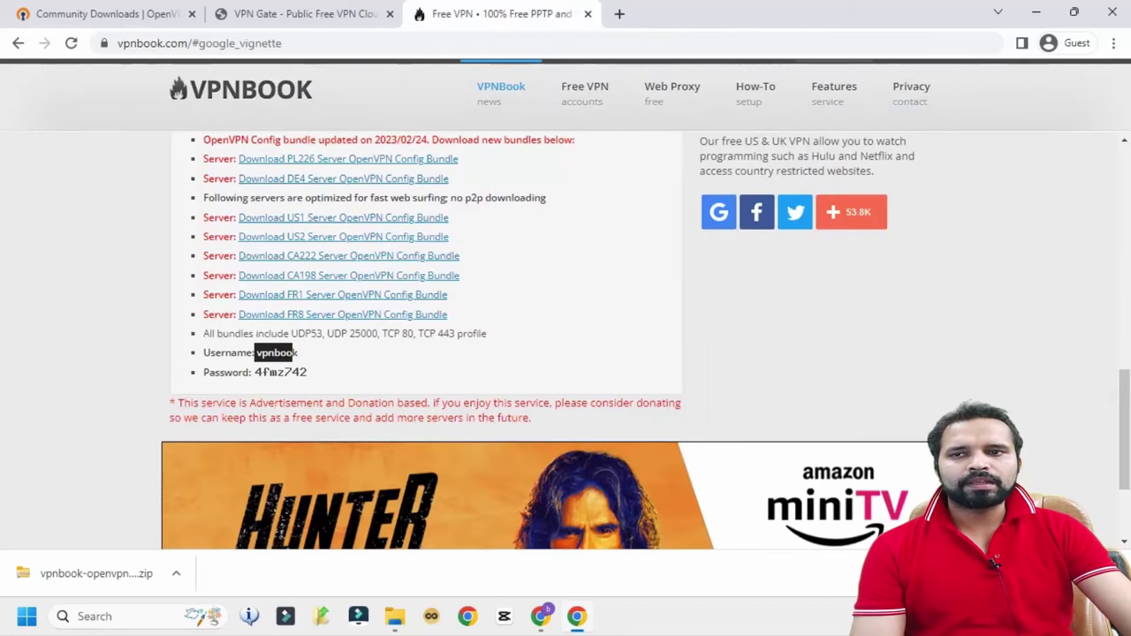
left_click(1113, 15)
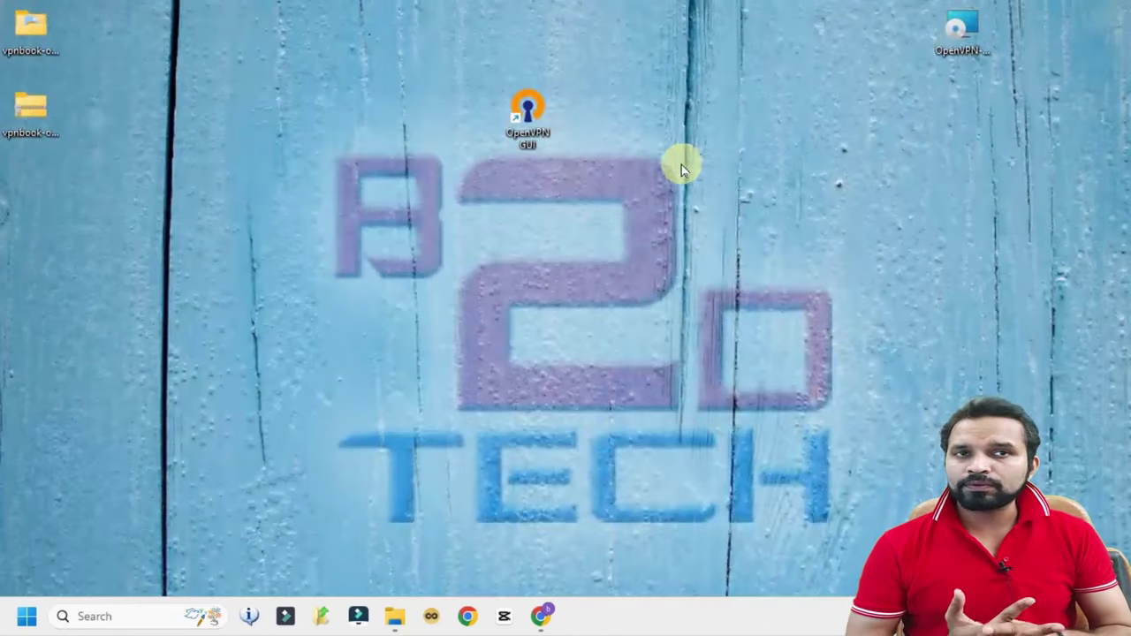